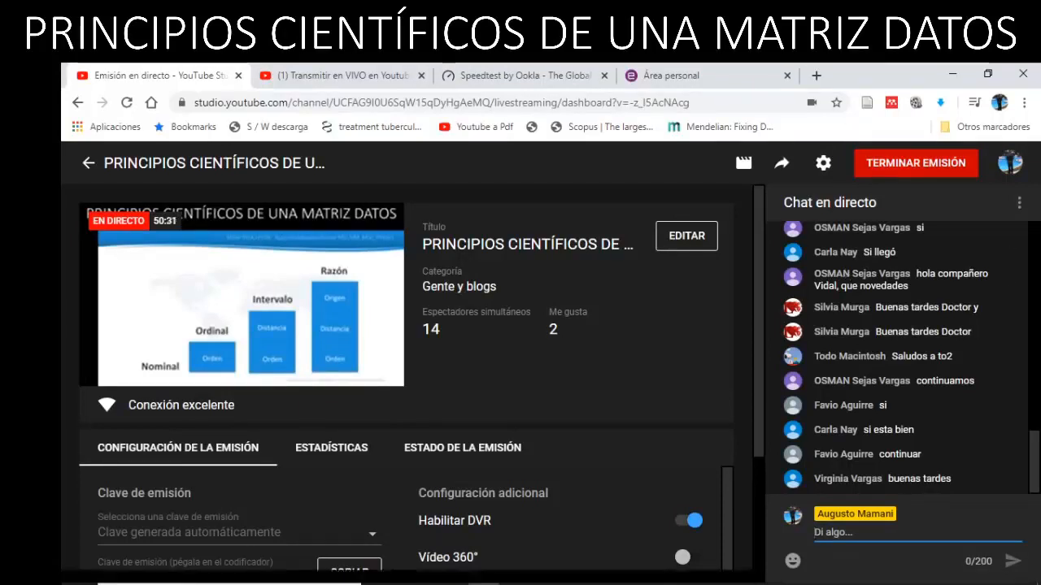
Switch to the SPSS data editor with 00 Principios científicos CATEG.sav and review its records and the ID column.
key("alt+Tab")
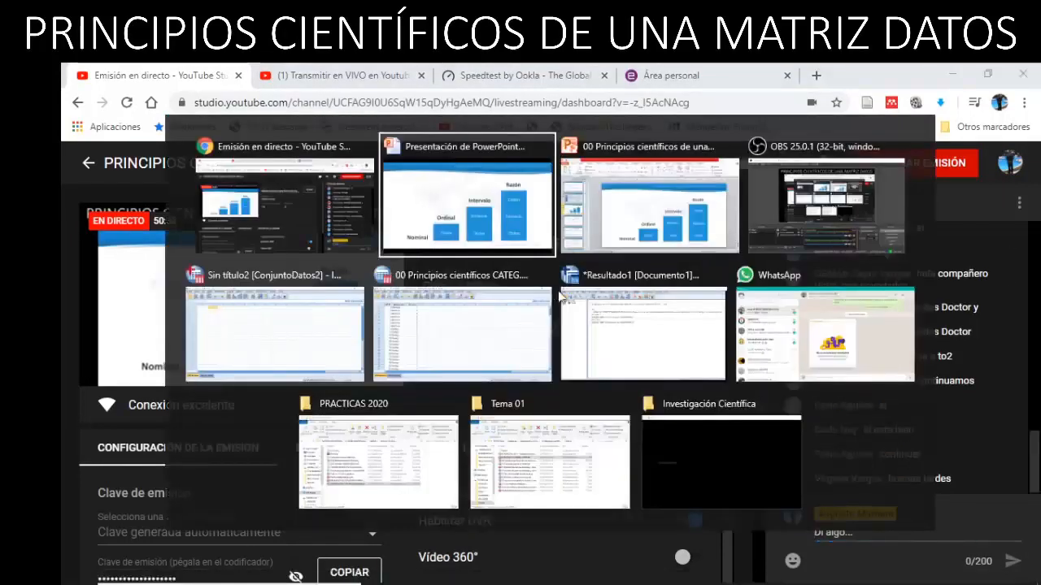
left_click(447, 342)
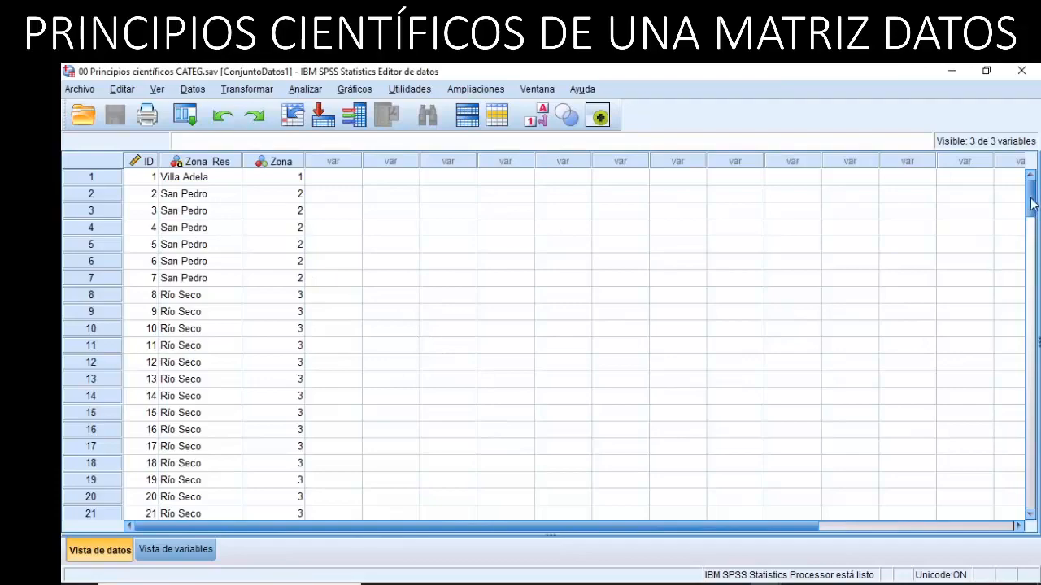
left_click_drag(1031, 204, 1032, 424)
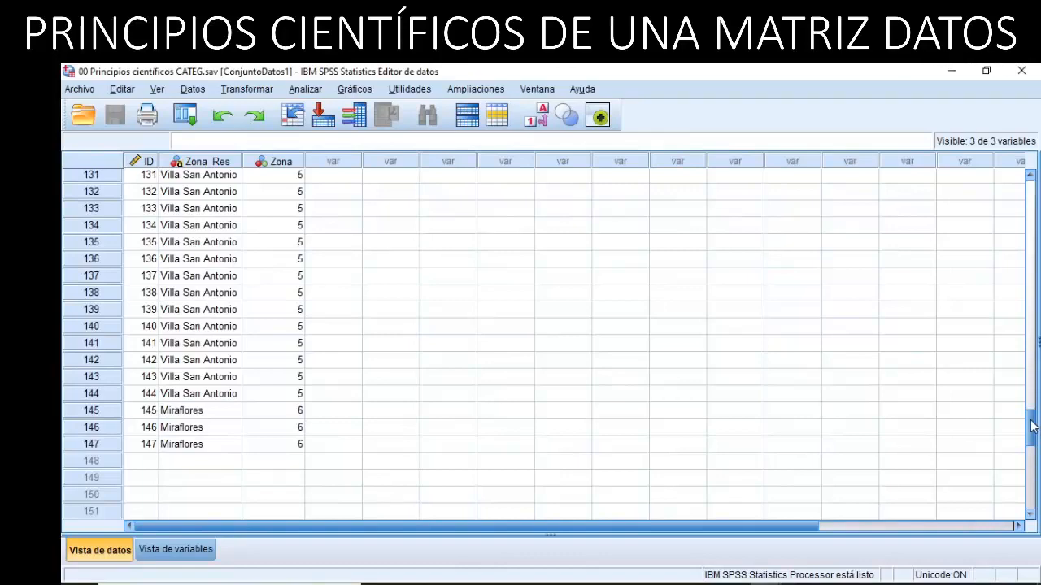
left_click_drag(1032, 425, 1028, 197)
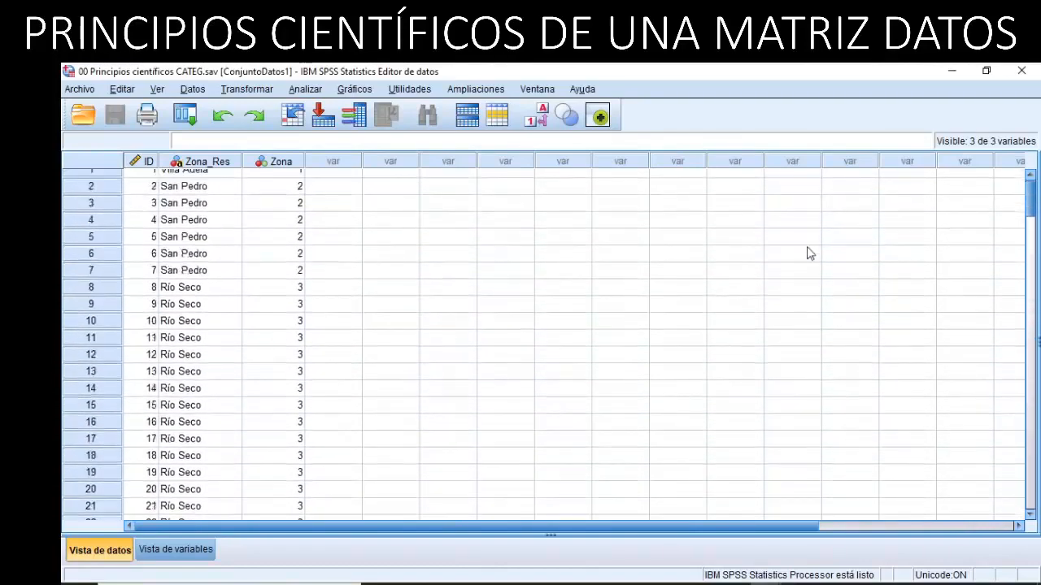
left_click(1031, 176)
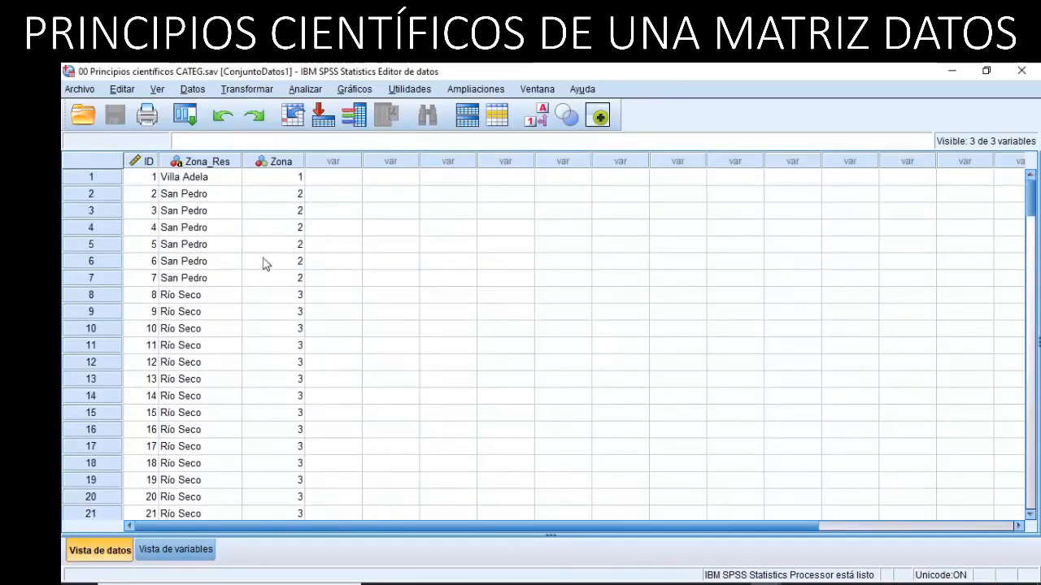
left_click(149, 162)
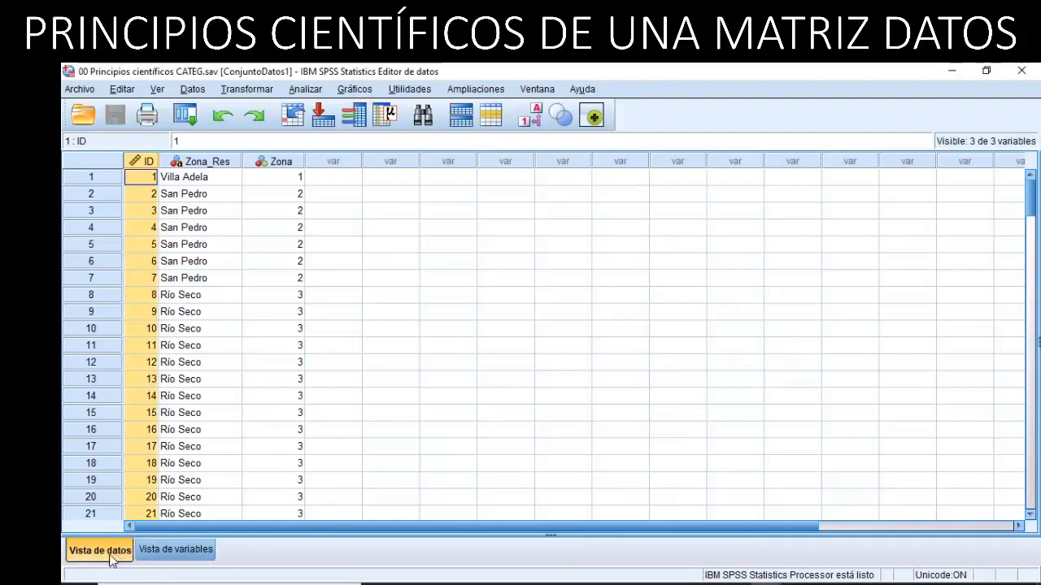
Show the variable view and examine the Nombre attribute of the ID and Zona_Res variables.
left_click(144, 554)
left_click(104, 552)
left_click(195, 554)
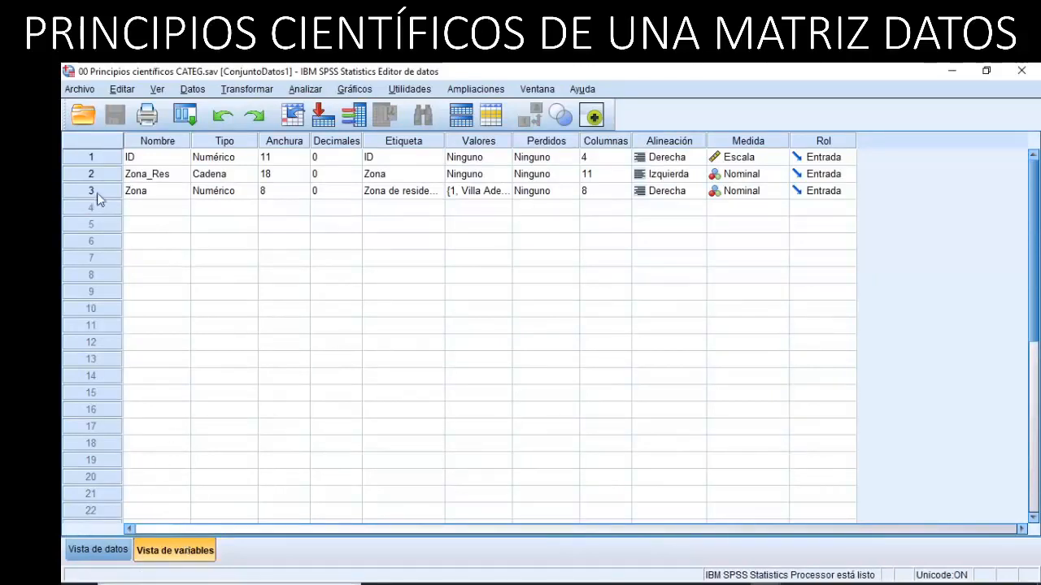
left_click(98, 157)
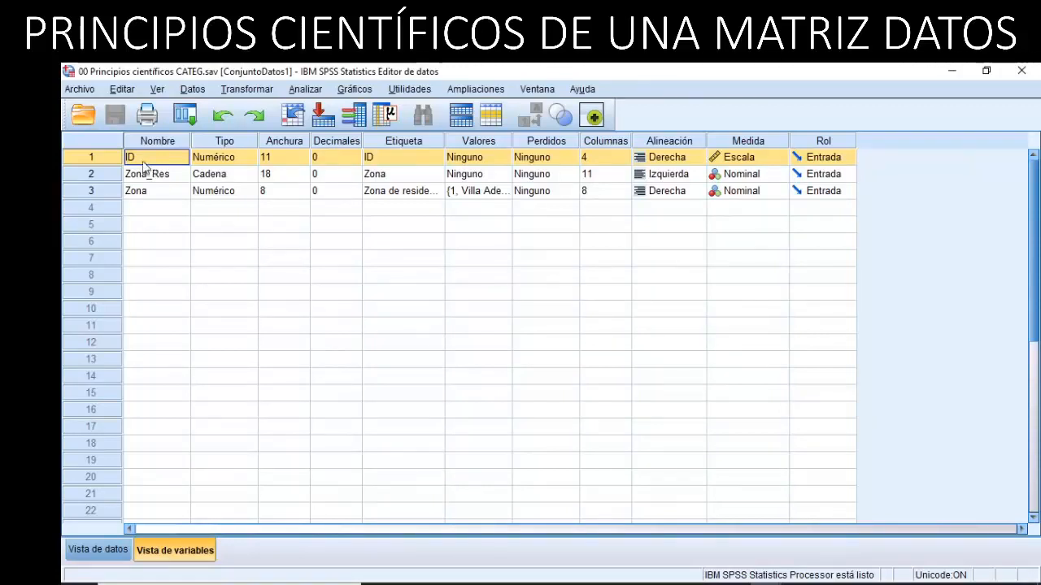
left_click(165, 142)
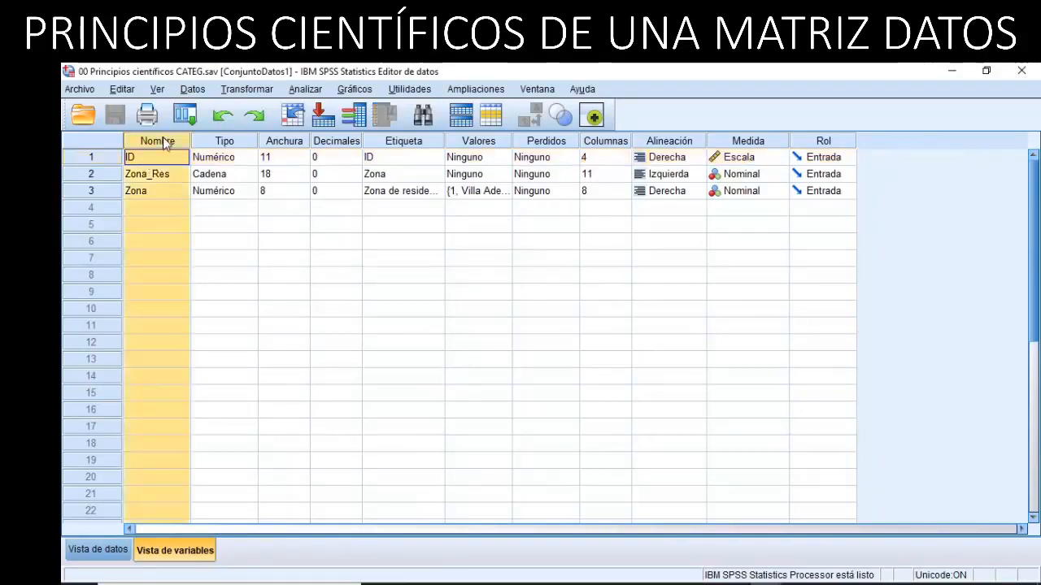
left_click(159, 163)
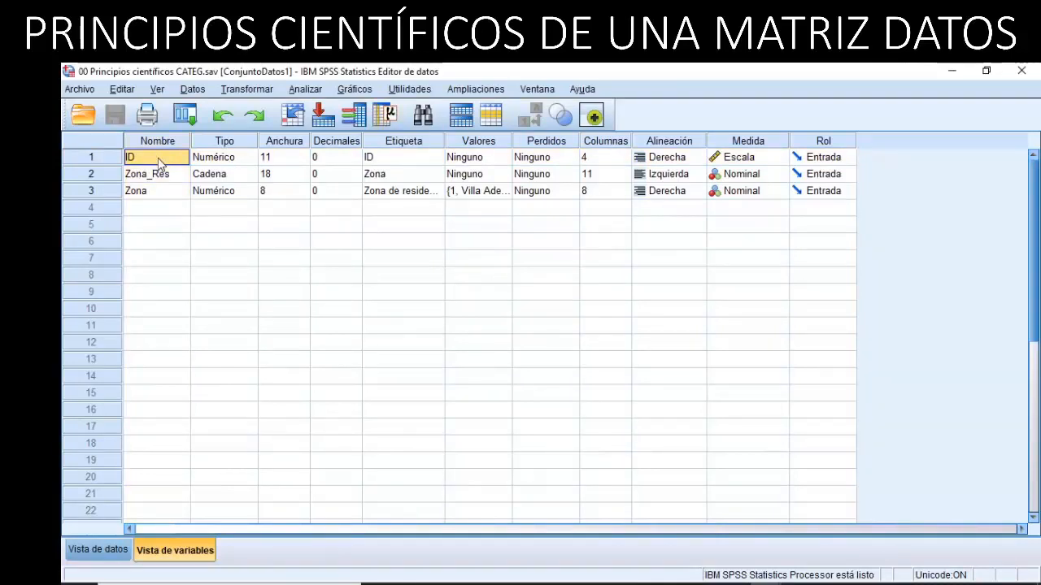
left_click(158, 145)
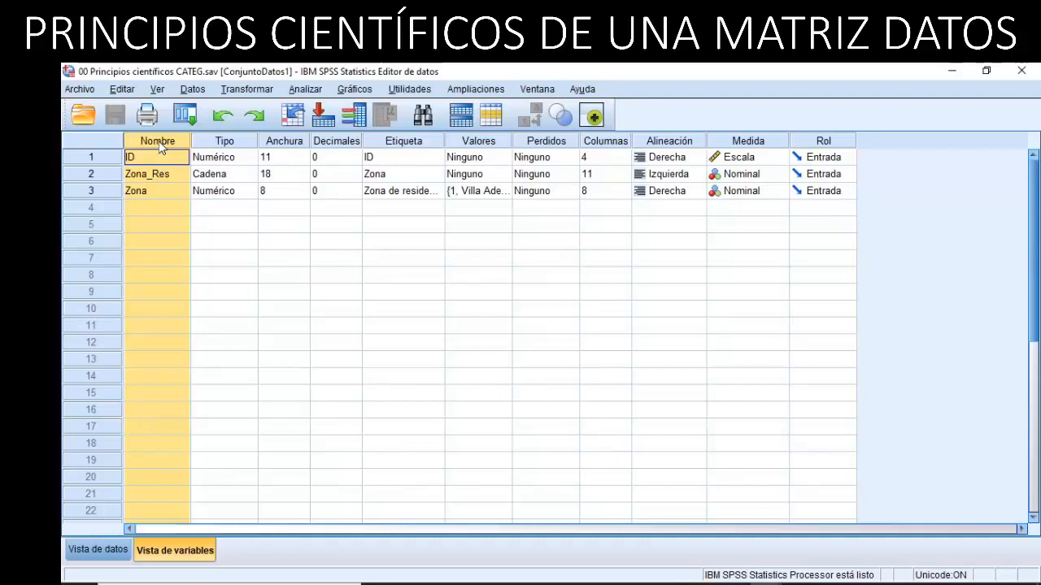
left_click(165, 178)
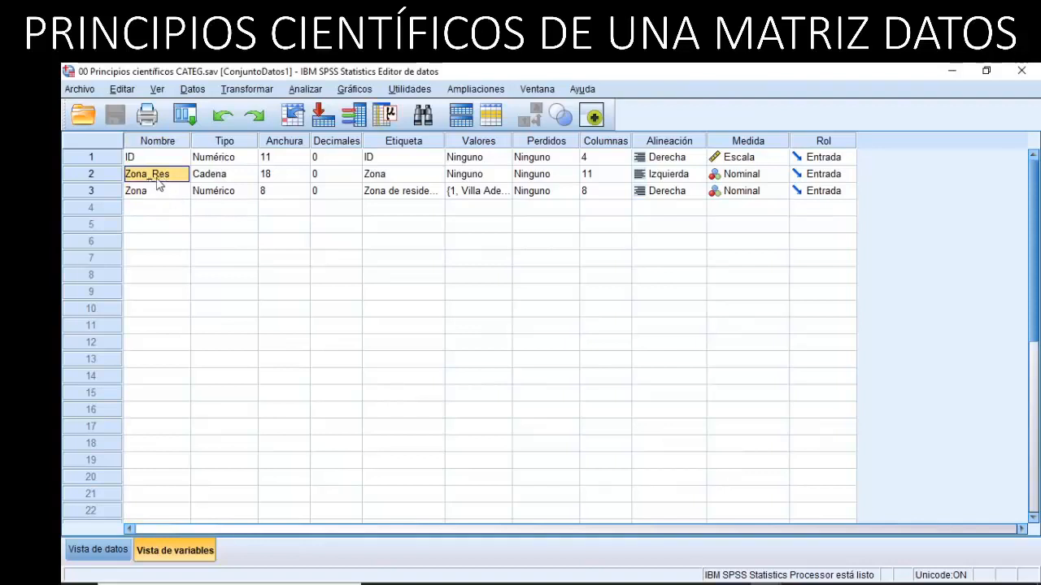
left_click(109, 155)
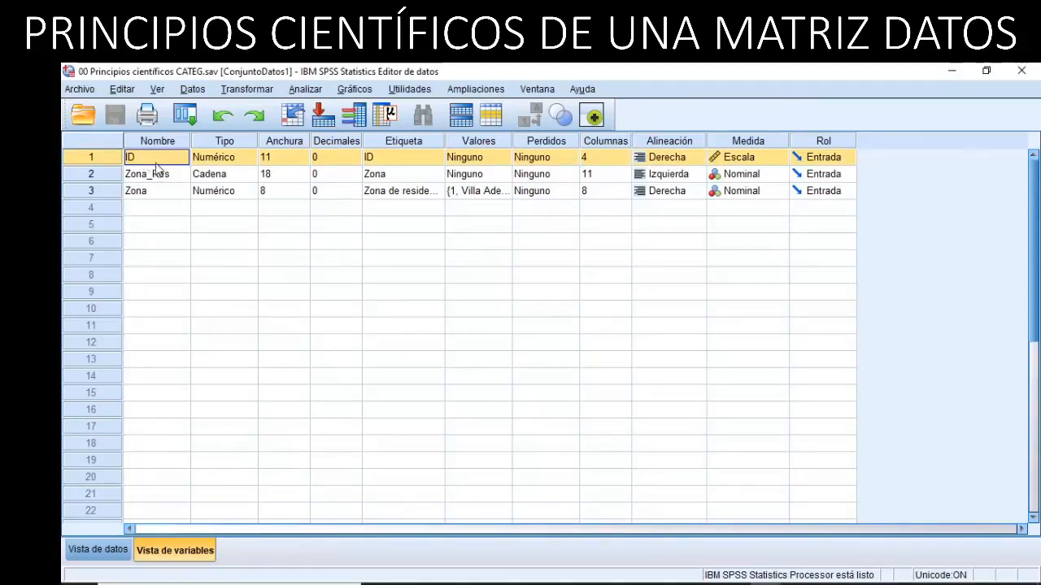
Inspect the Tipo attribute and the variable type options for ID, leaving the type dialog without applying anything.
left_click(210, 144)
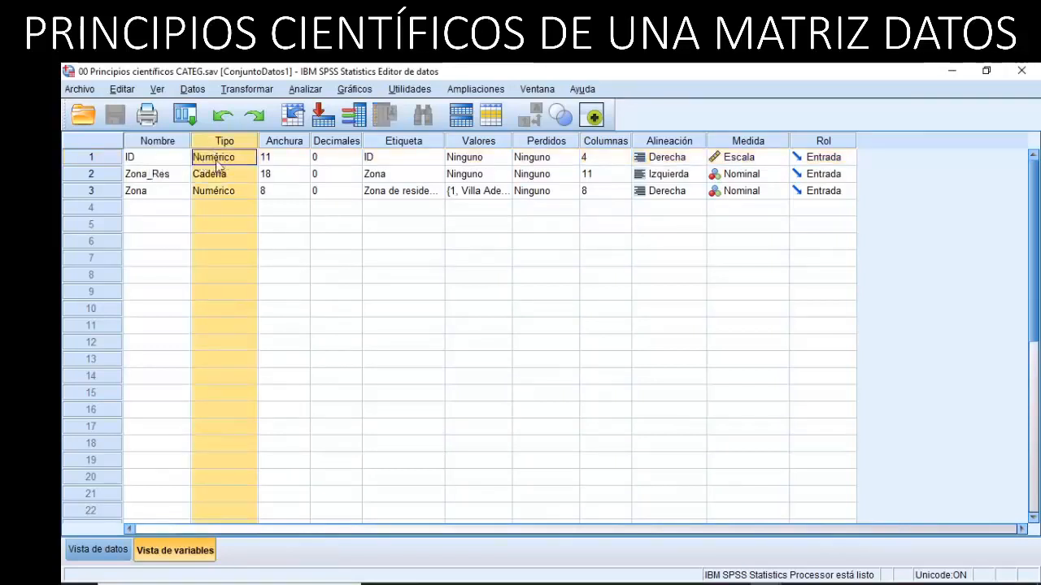
left_click(233, 163)
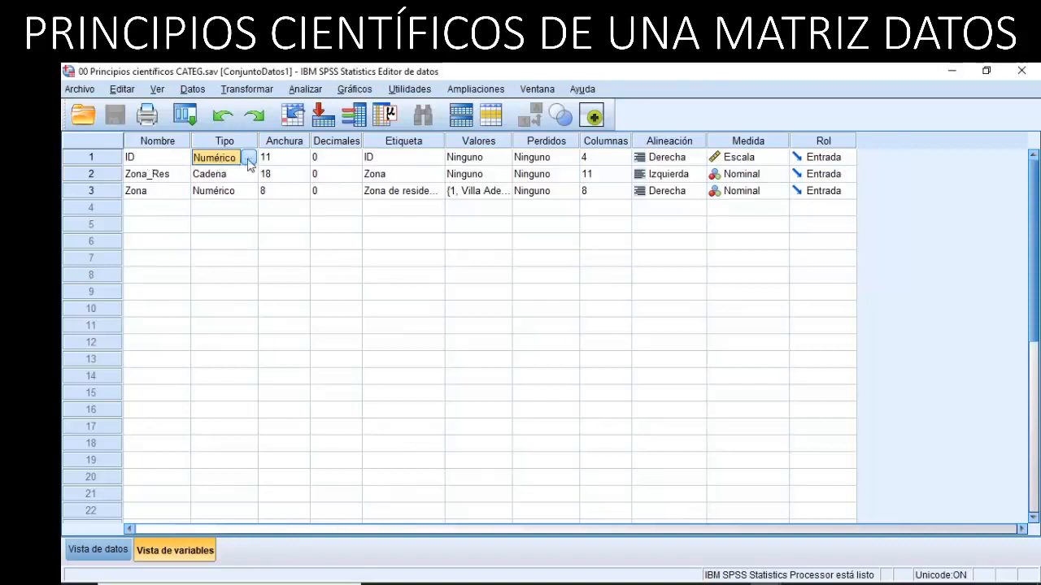
left_click(249, 161)
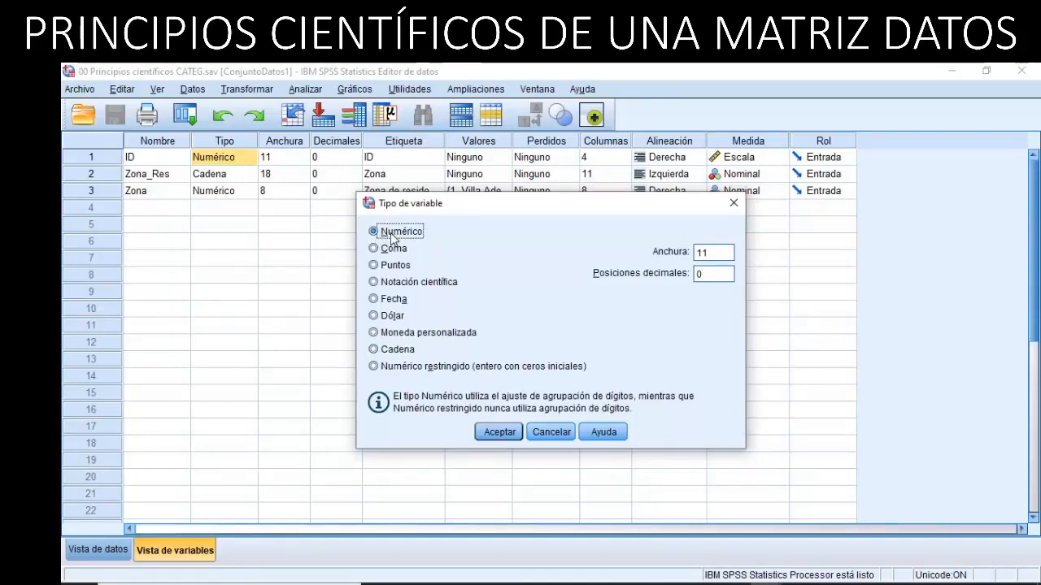
left_click(538, 432)
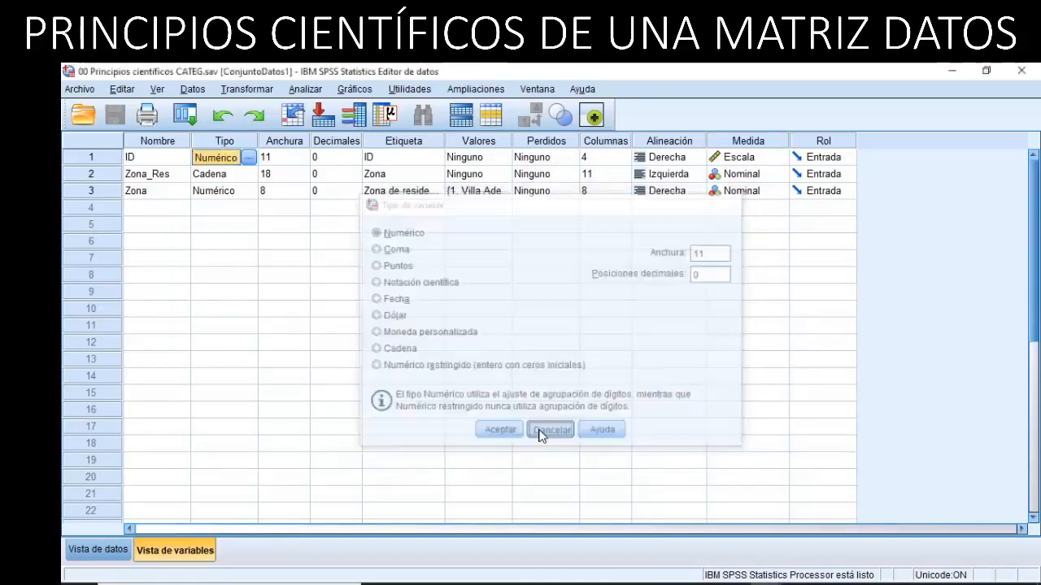
Review the Anchura attribute, and raise the decimals of ID by two before lowering them back to 0.
left_click(284, 141)
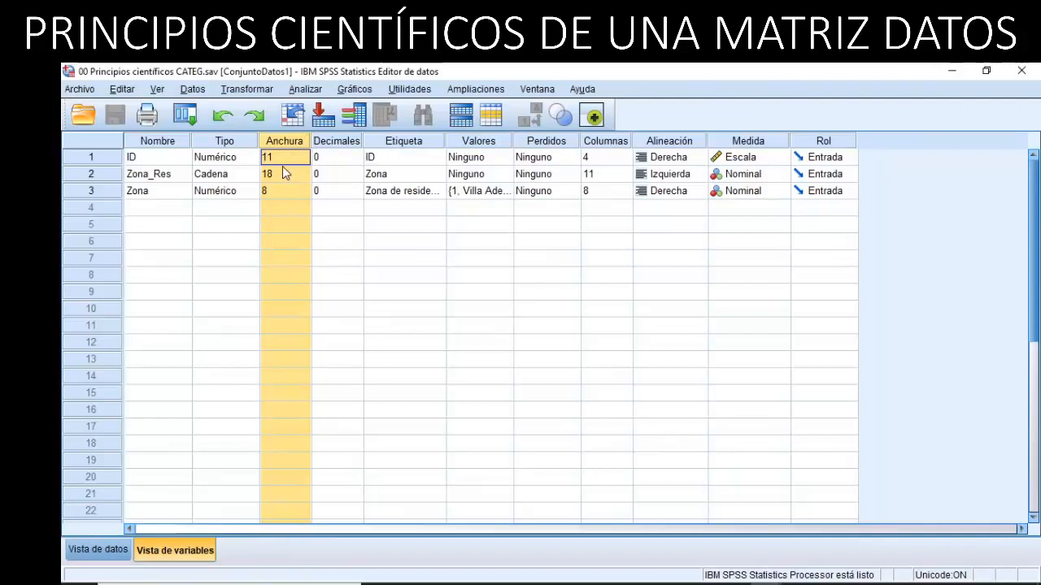
left_click(345, 159)
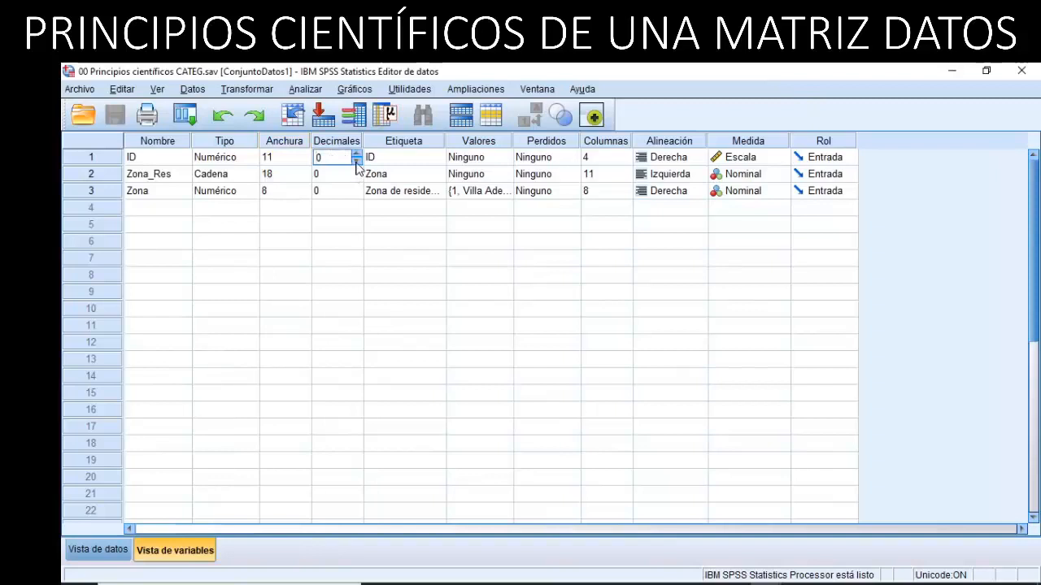
left_click(356, 155)
left_click(355, 154)
left_click(356, 160)
left_click(356, 160)
Widen the Etiqueta column and enter "Identificador" as the label of the ID variable.
left_click(416, 141)
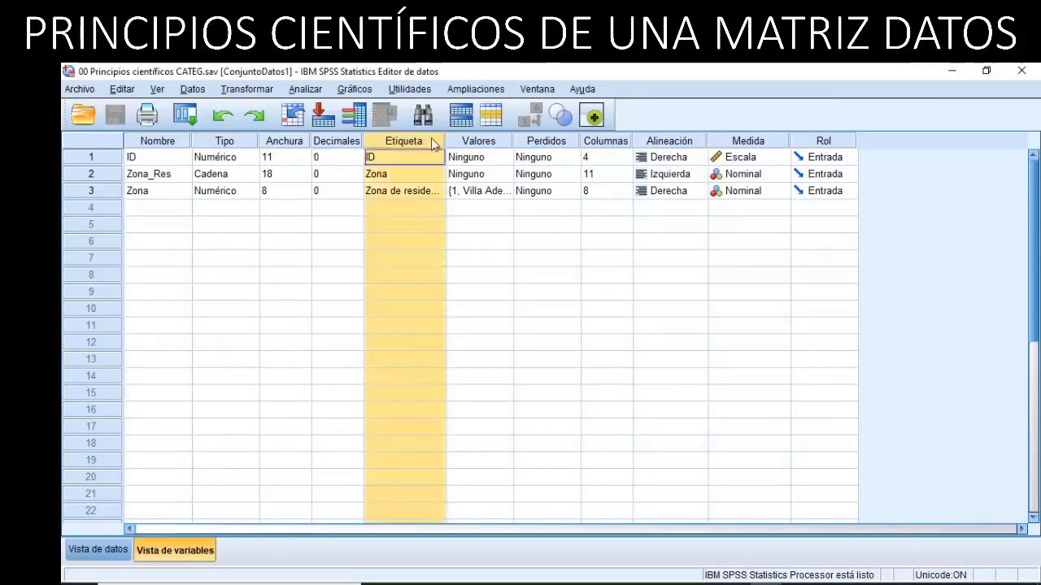
left_click_drag(445, 142, 506, 141)
left_click(453, 160)
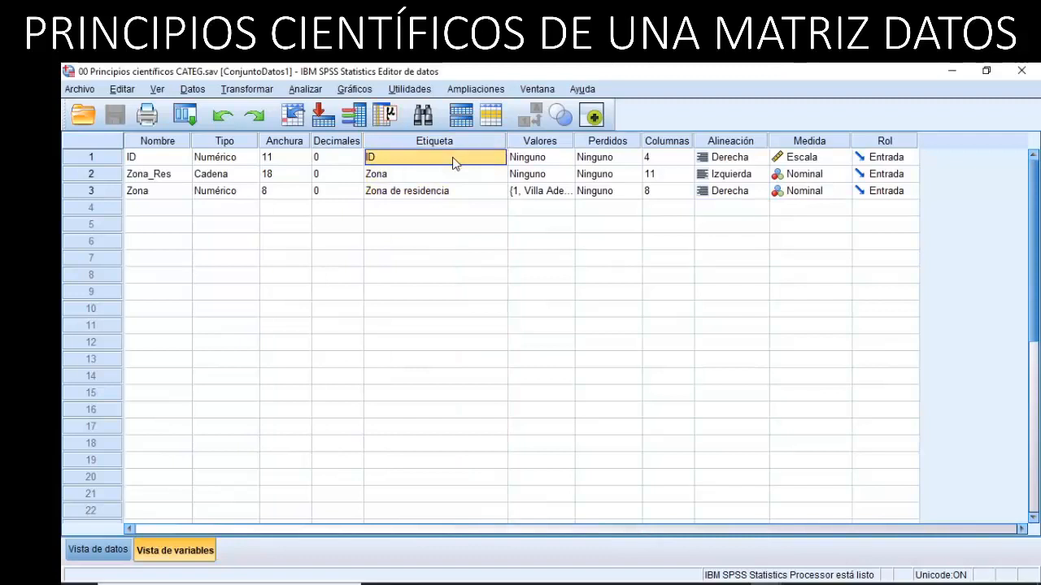
type("Iden")
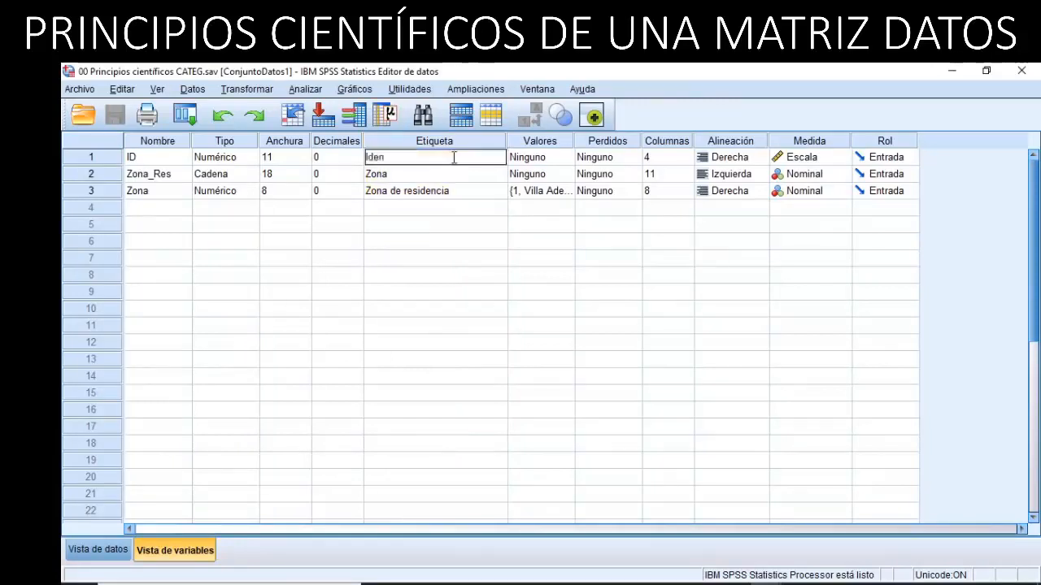
type("tificador")
Replace the label of the ID variable with "Código".
key("BackSpace")
key("BackSpace")
key("BackSpace")
key("BackSpace")
key("BackSpace")
key("BackSpace")
key("BackSpace")
key("BackSpace")
key("BackSpace")
key("BackSpace")
key("BackSpace")
key("BackSpace")
key("BackSpace")
type("Código")
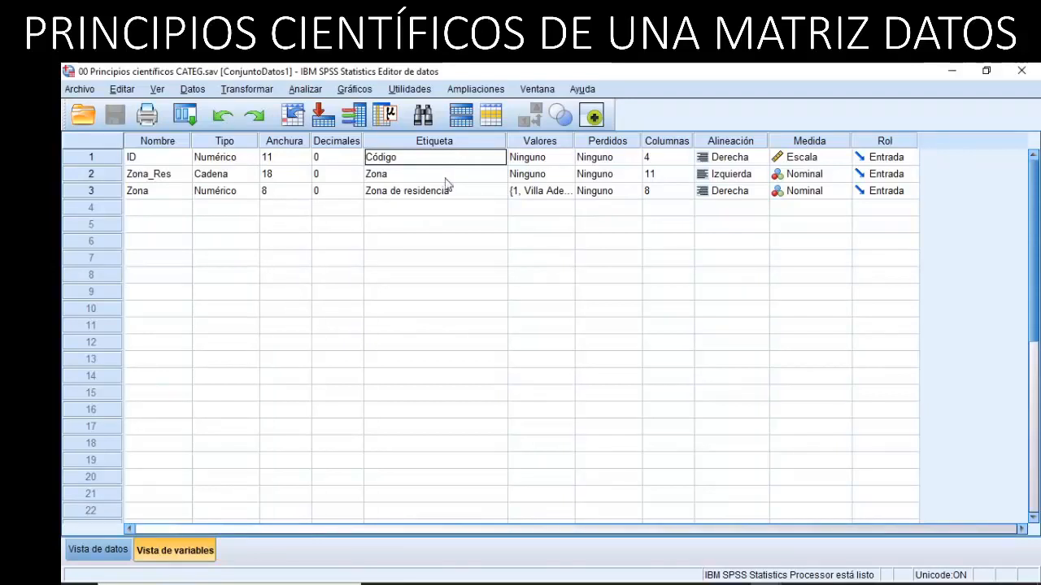
Undo the label change of the ID variable and widen the Etiqueta column to fit the longest label.
key("ctrl+z")
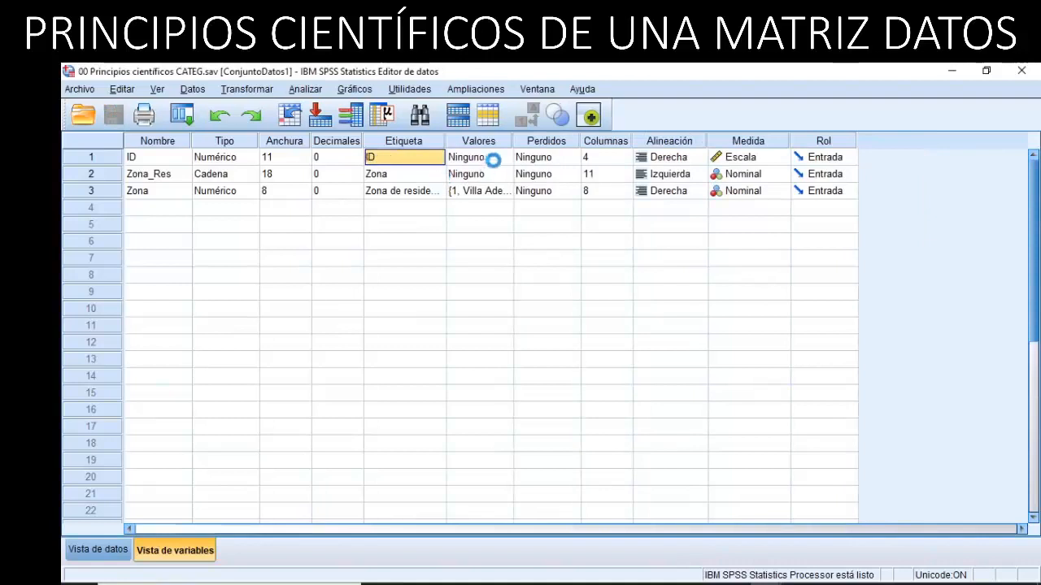
left_click_drag(446, 140, 478, 141)
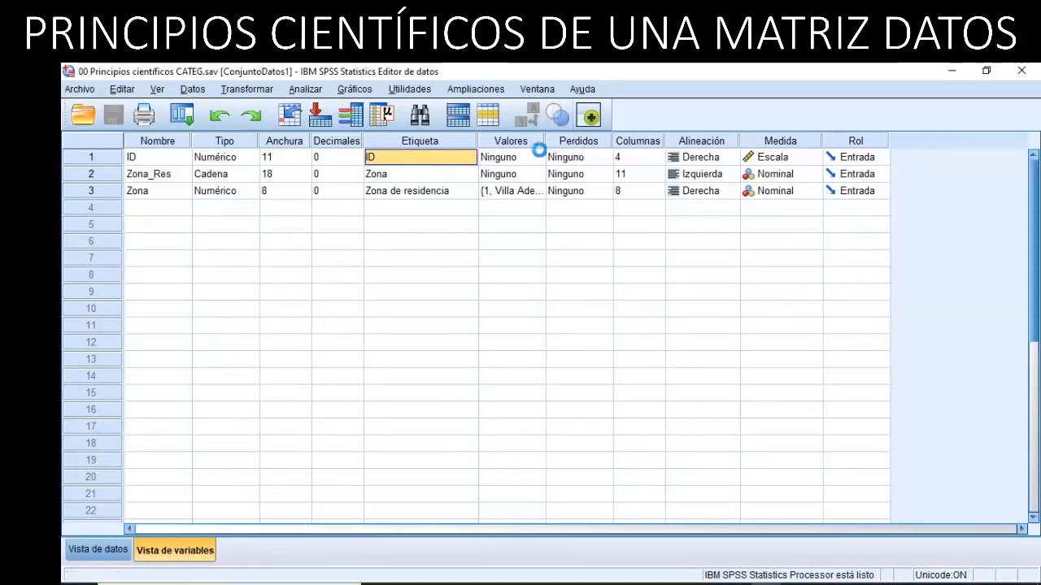
Inspect the alignment options of the ID variable and check the column alignment in the data view.
left_click(708, 158)
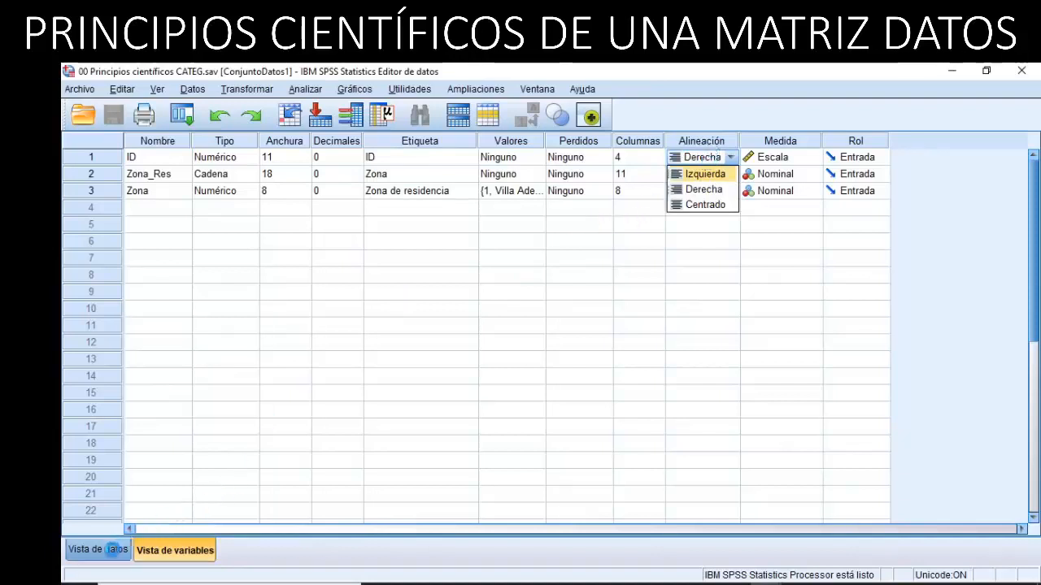
left_click(114, 550)
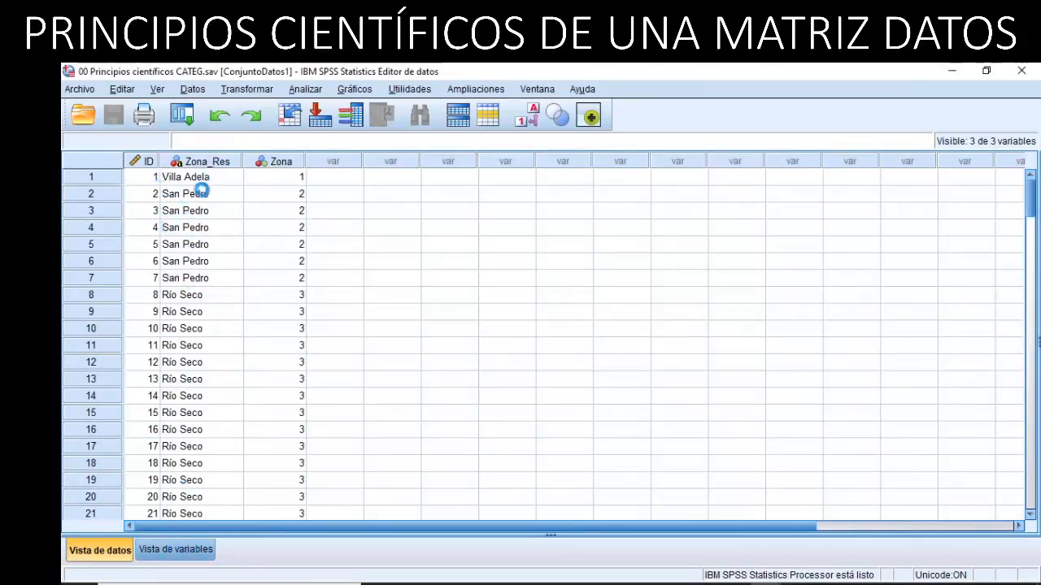
left_click(175, 550)
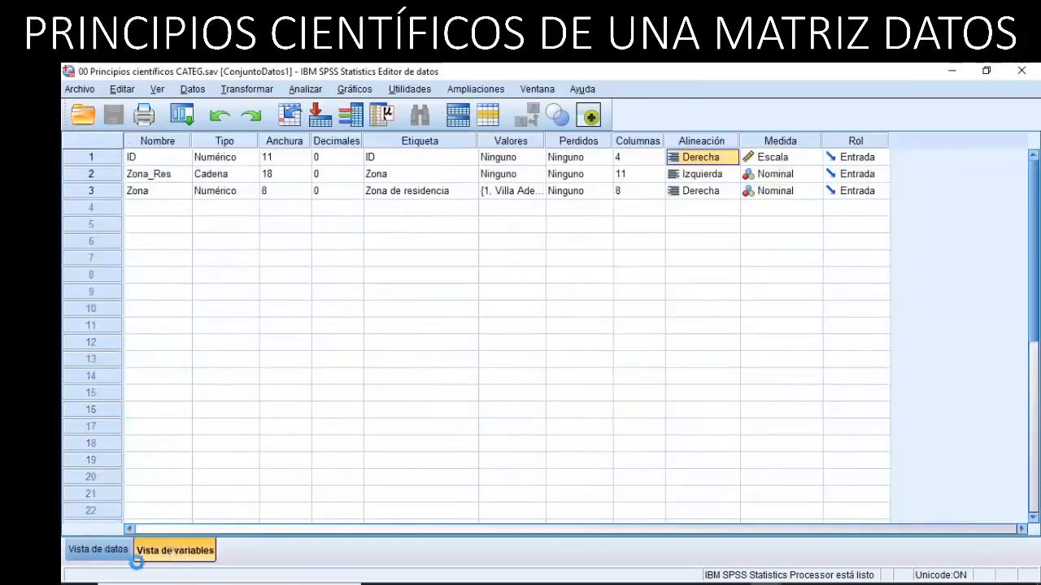
Examine the Medida attribute and the Rol options offered for the ID variable.
left_click(794, 143)
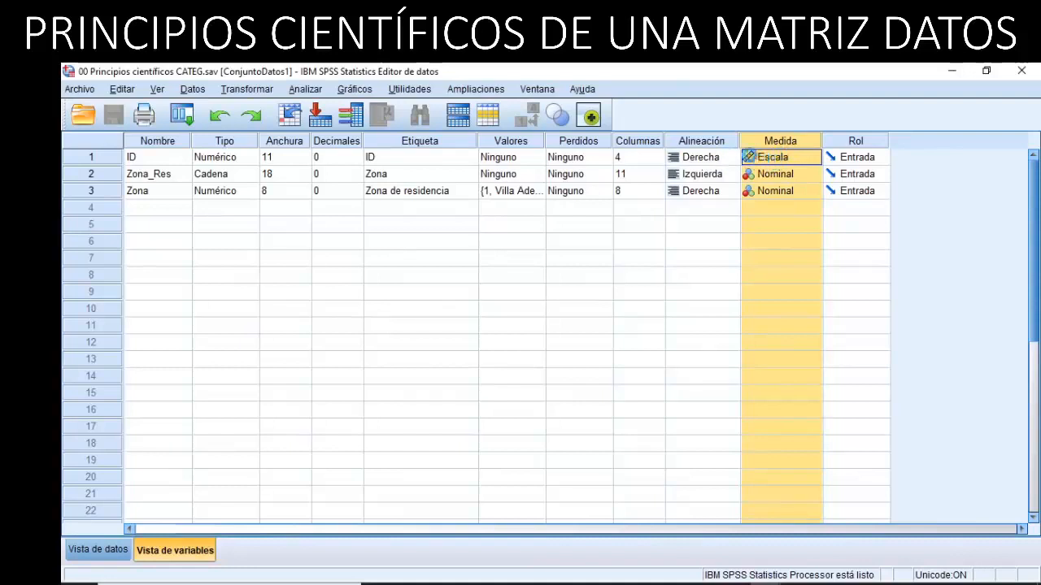
left_click(856, 143)
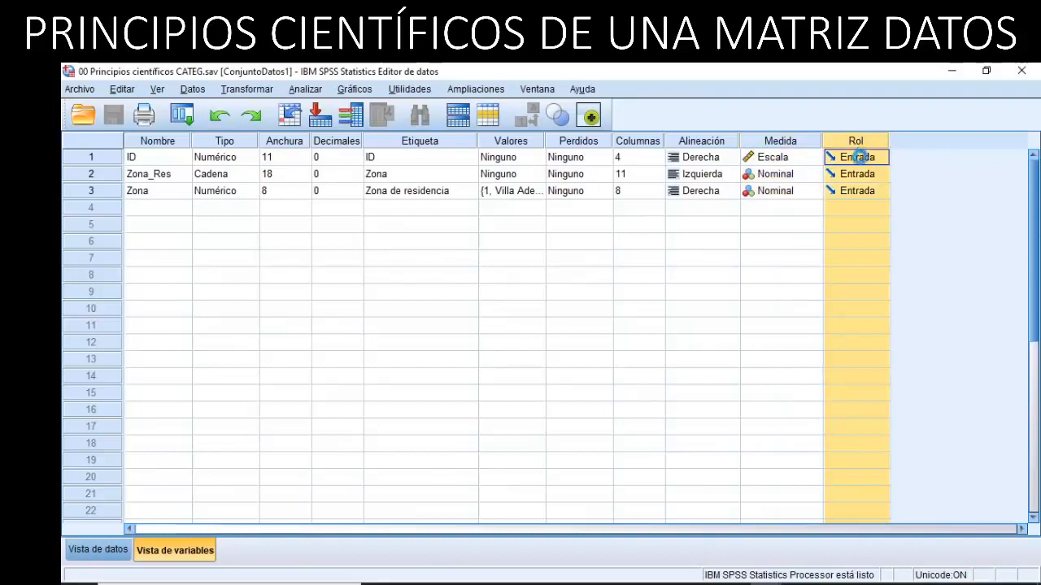
left_click(858, 158)
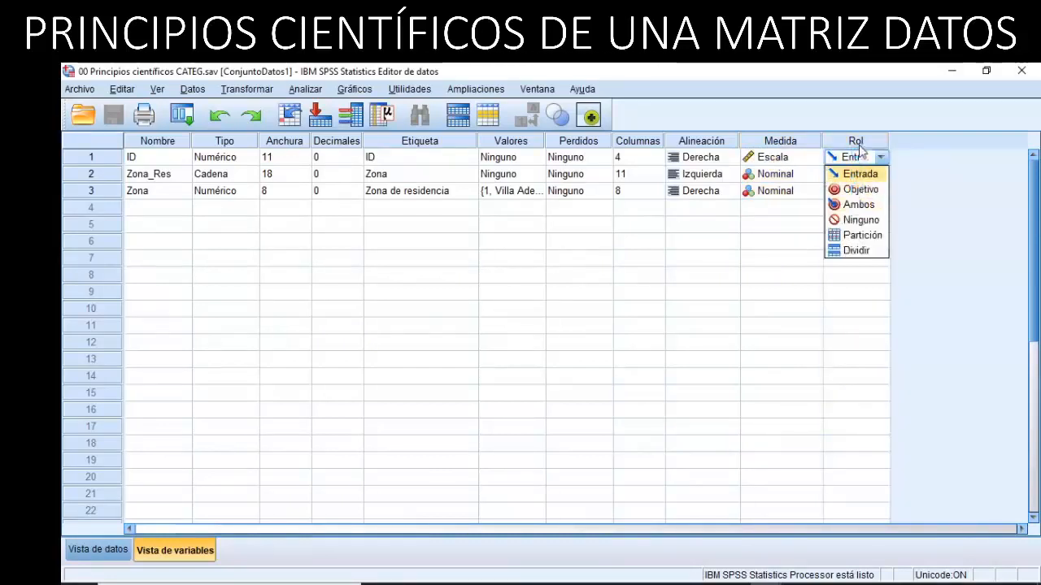
left_click(859, 155)
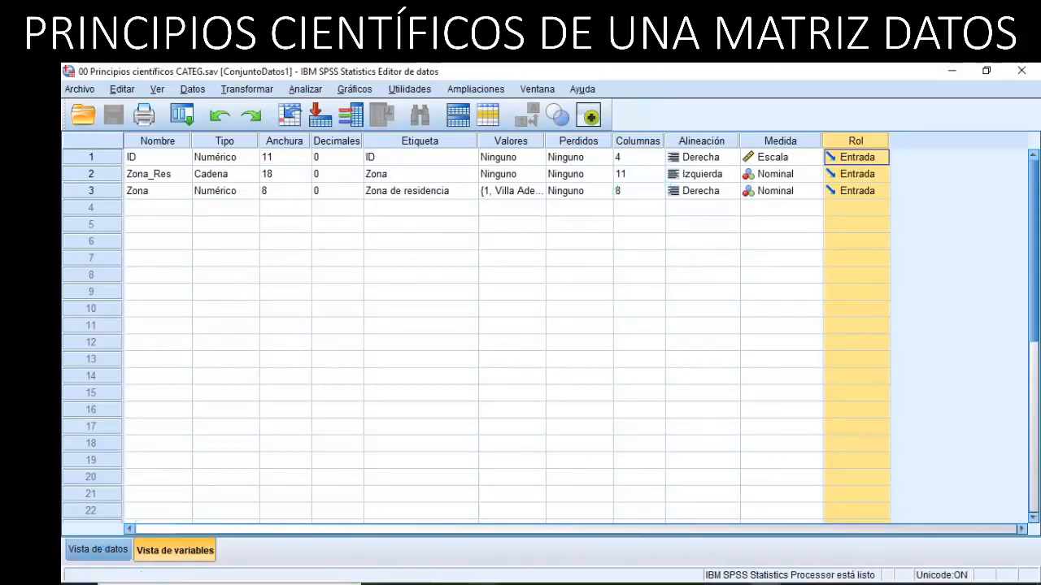
Check the live chat in YouTube Studio and return to the data view of the SPSS file.
left_click(409, 584)
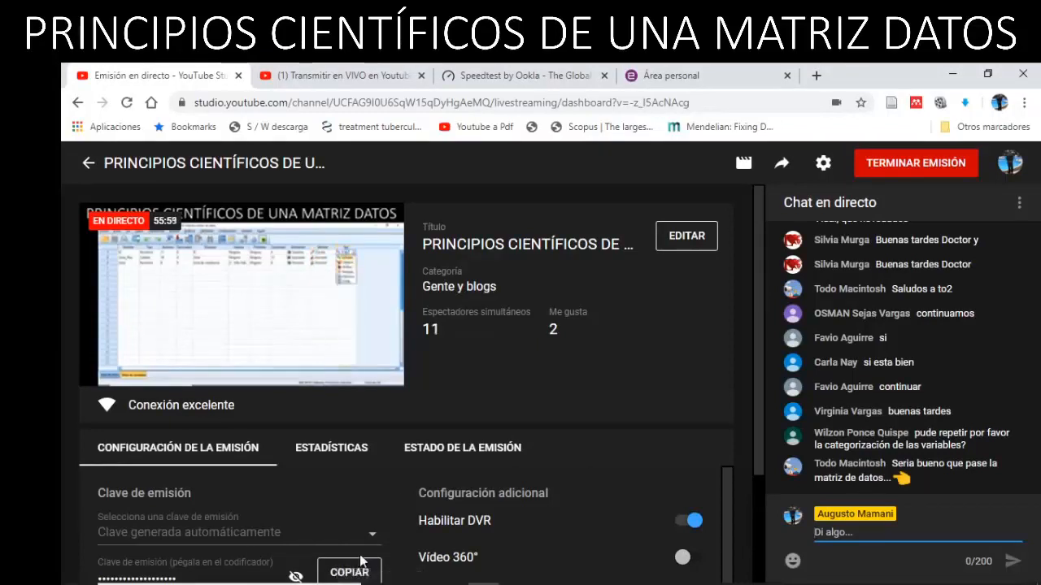
key("alt+Tab")
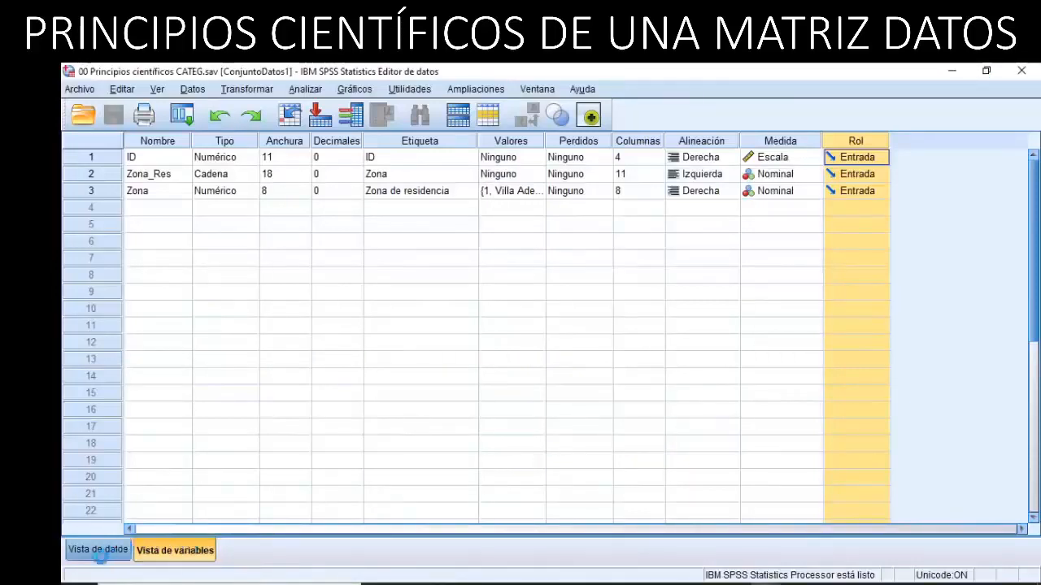
left_click(97, 551)
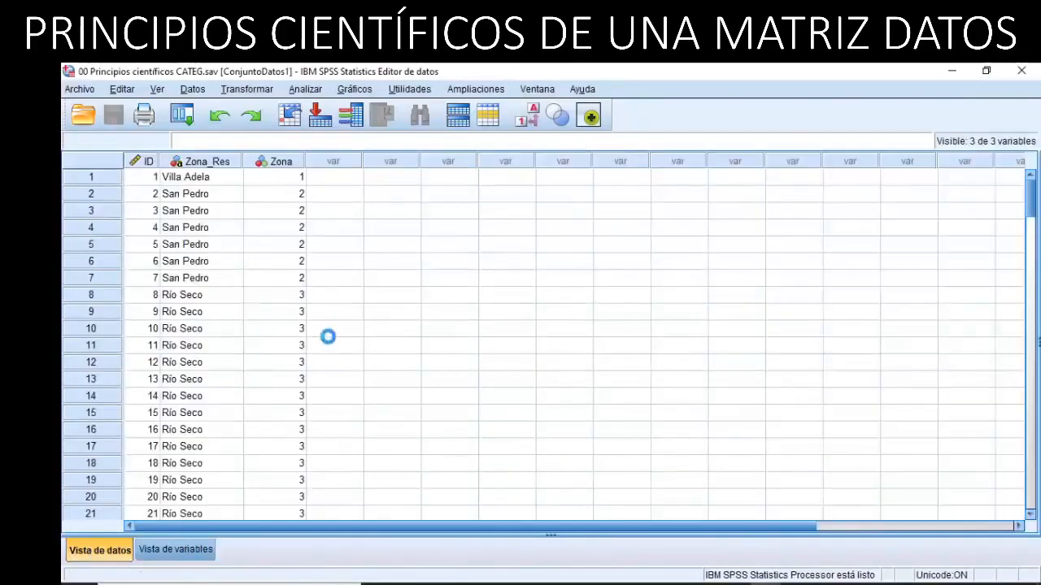
Switch to the PowerPoint slide show and step back through the labels of the Razón bar on the measurement scales slide.
mouse_move(642, 584)
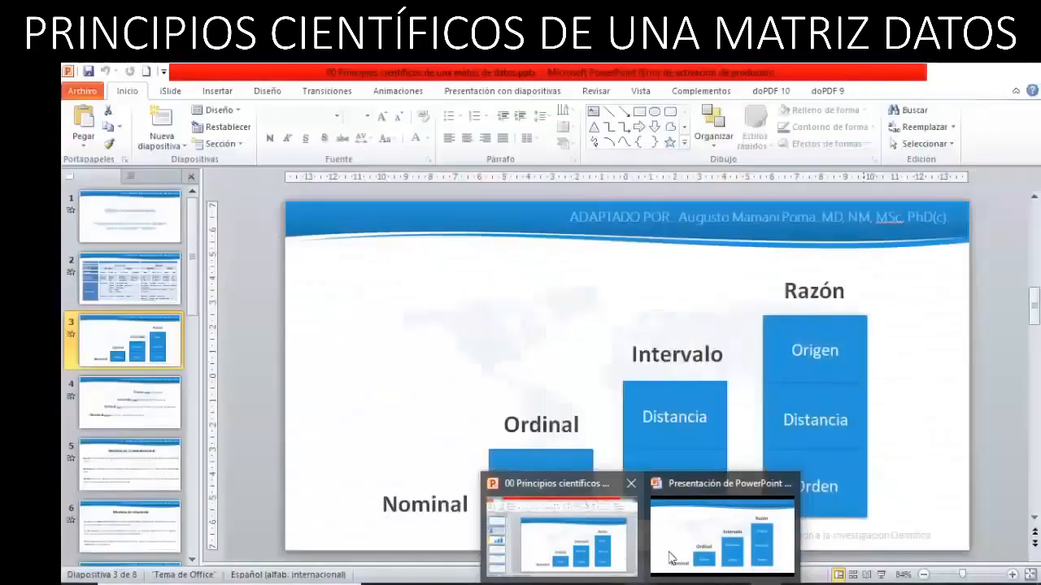
left_click(674, 560)
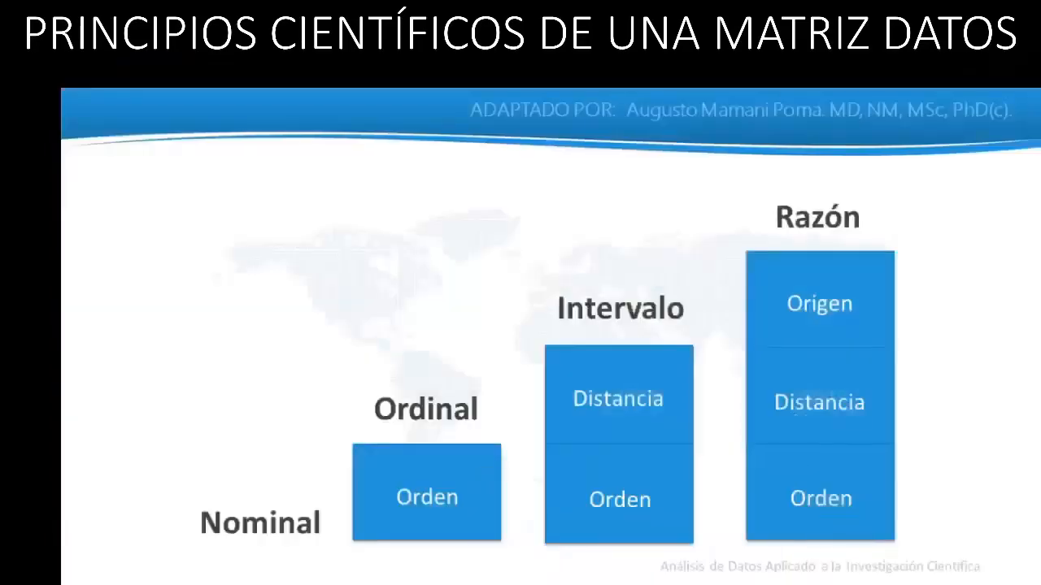
key("Left")
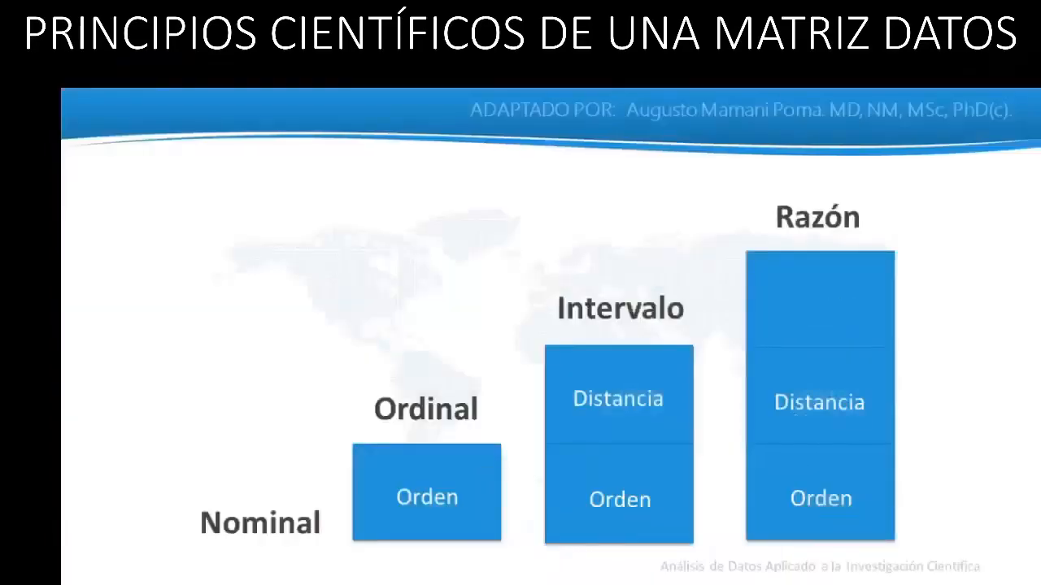
key("Left")
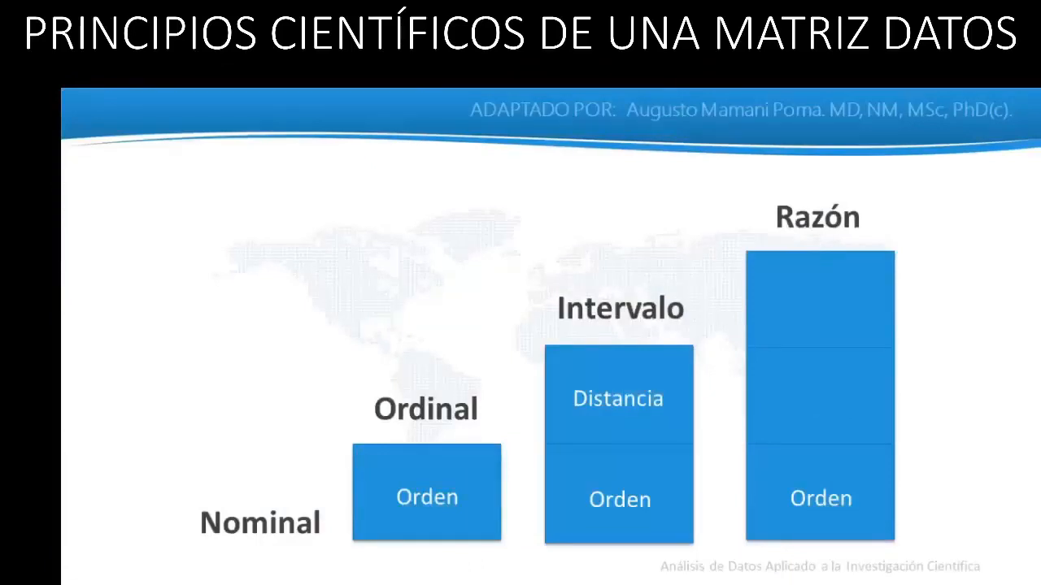
key("Left")
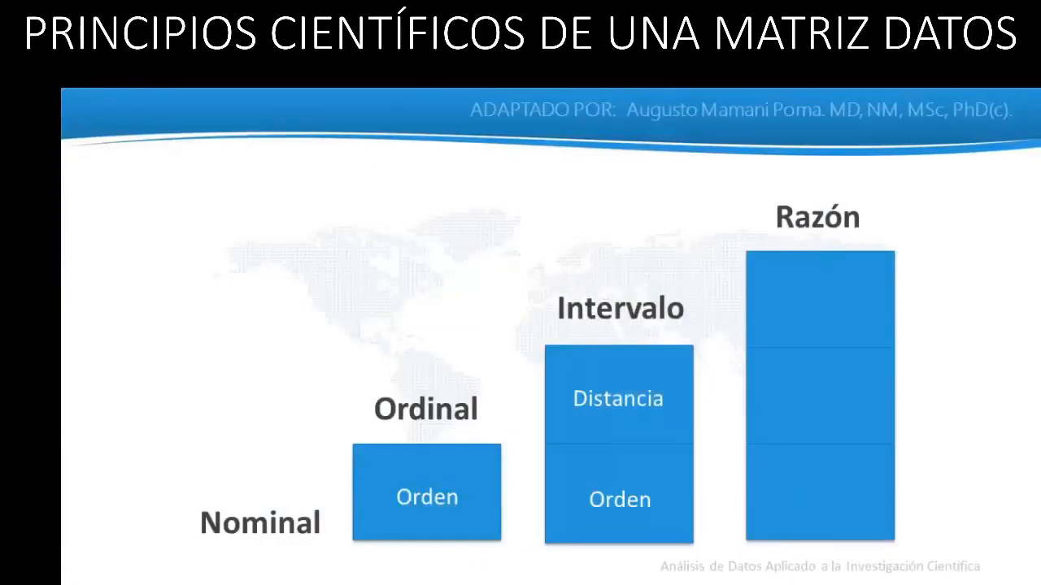
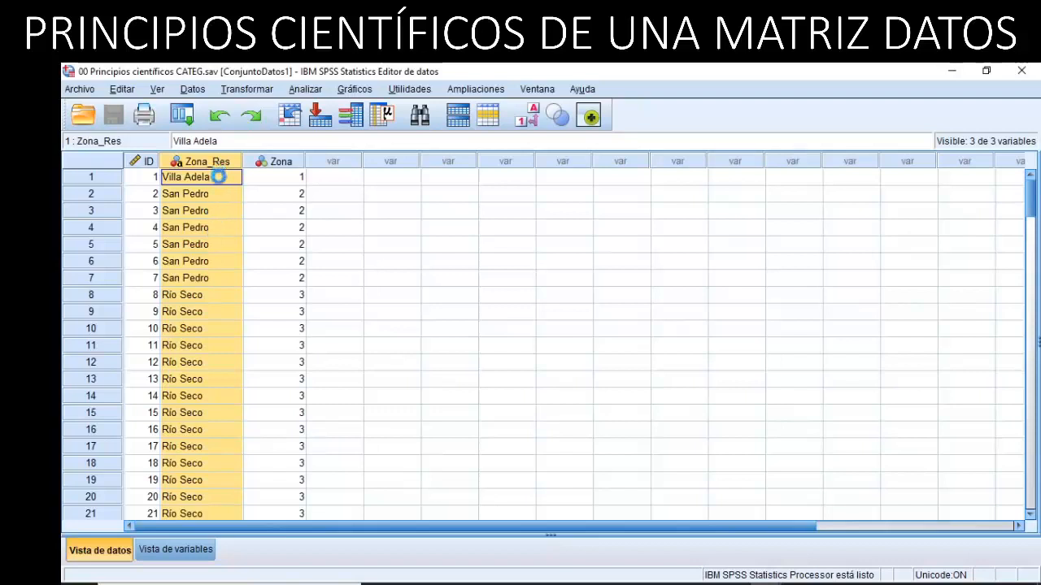
Review the Zona_Res variable in the SPSS variable view, checking its Tipo and Etiqueta attributes.
right_click(219, 176)
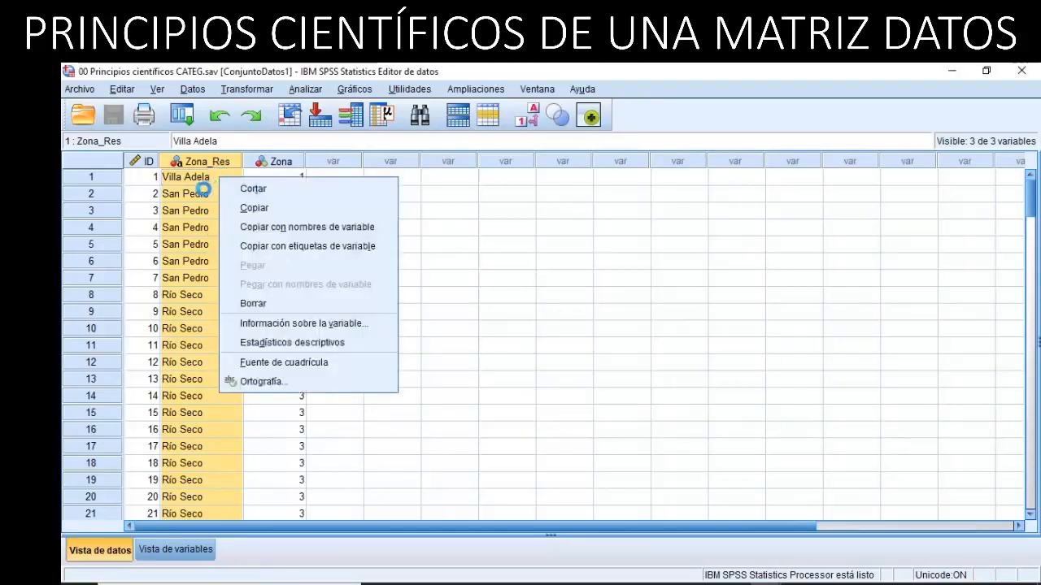
left_click(195, 176)
left_click(169, 551)
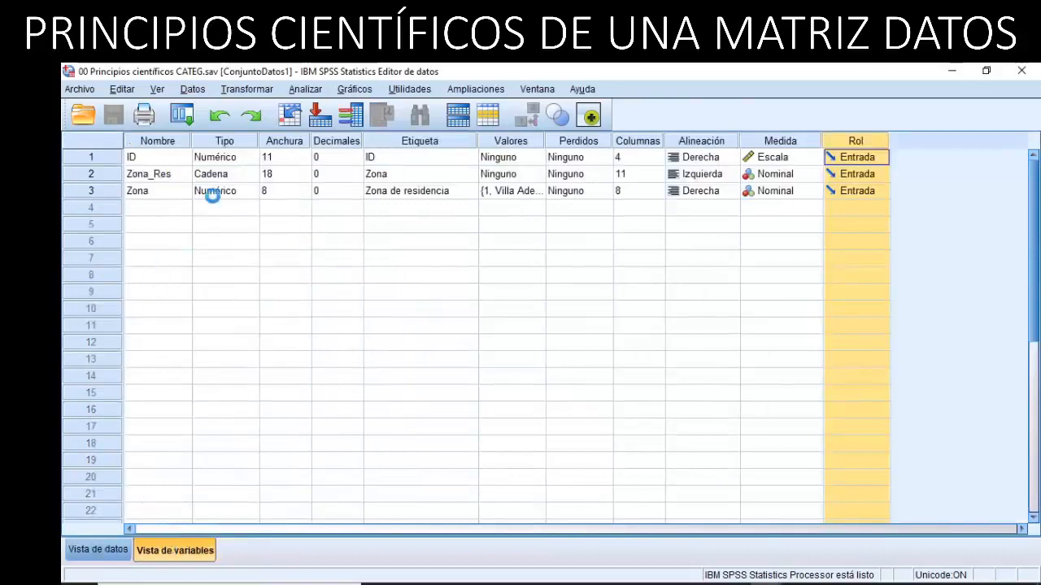
left_click(107, 174)
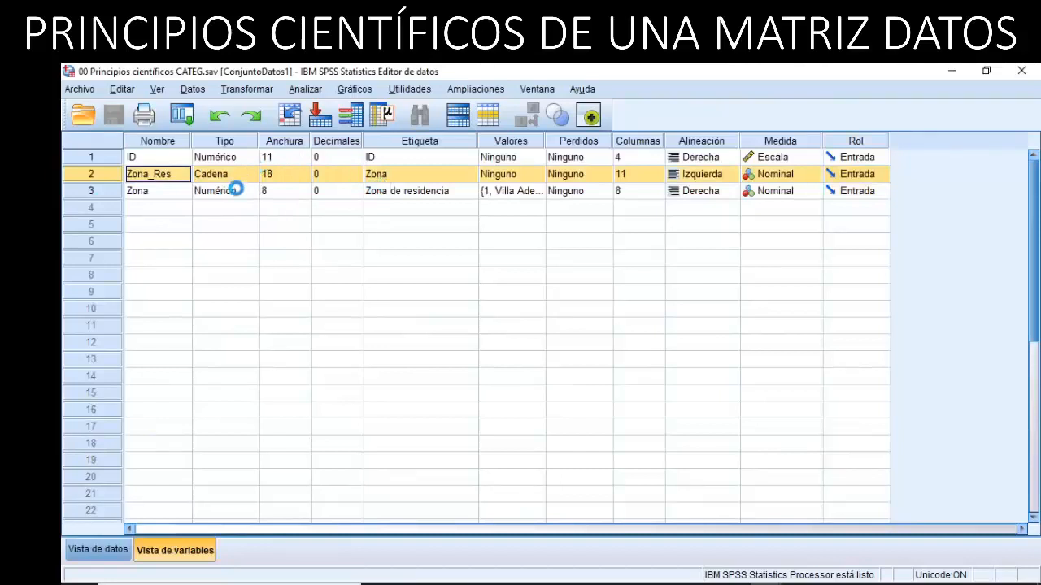
left_click(230, 180)
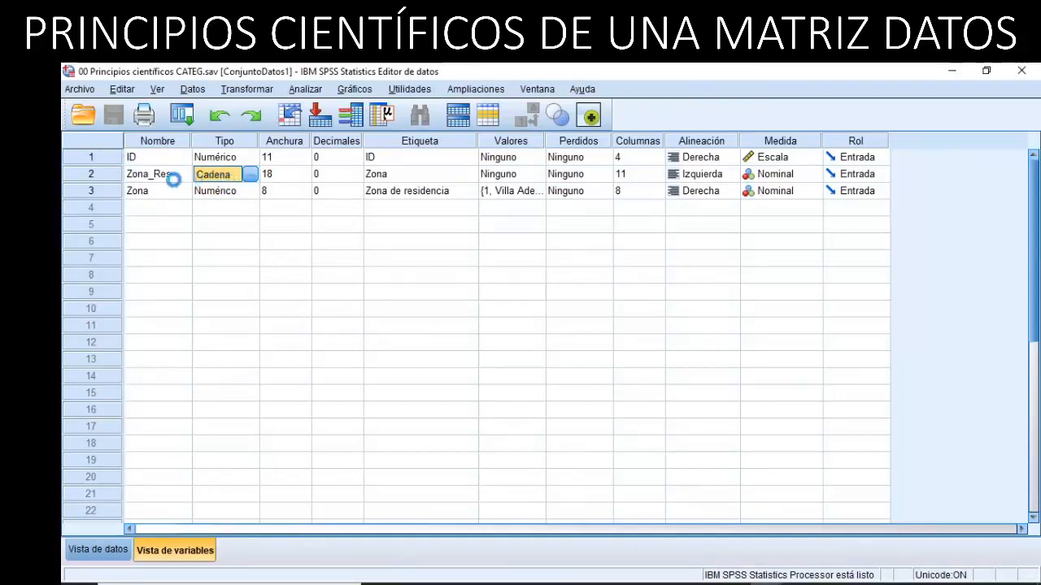
left_click(411, 173)
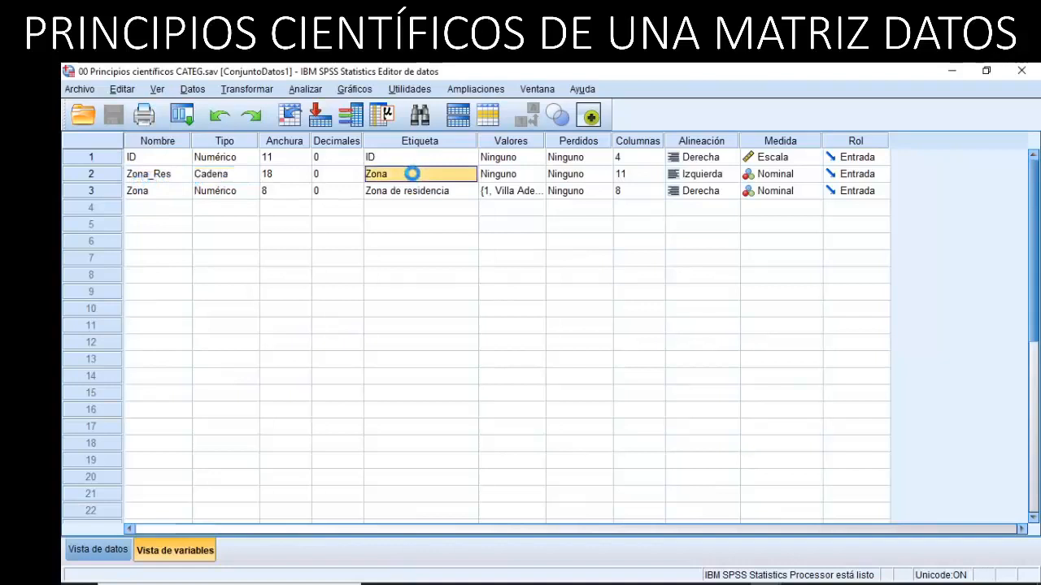
Inspect the variable type settings of Zona_Res and leave them without applying a change.
left_click(227, 175)
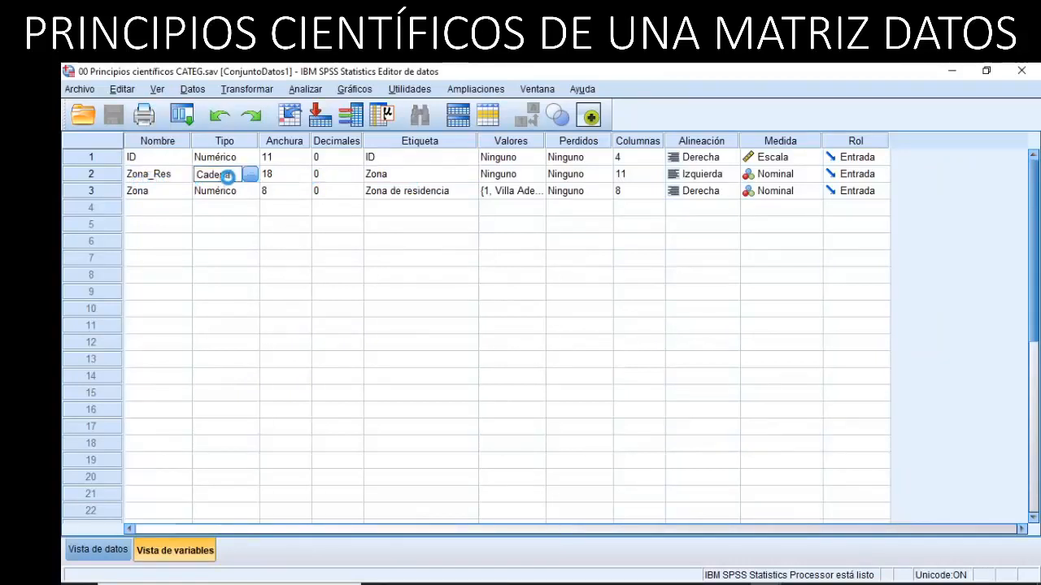
left_click(249, 173)
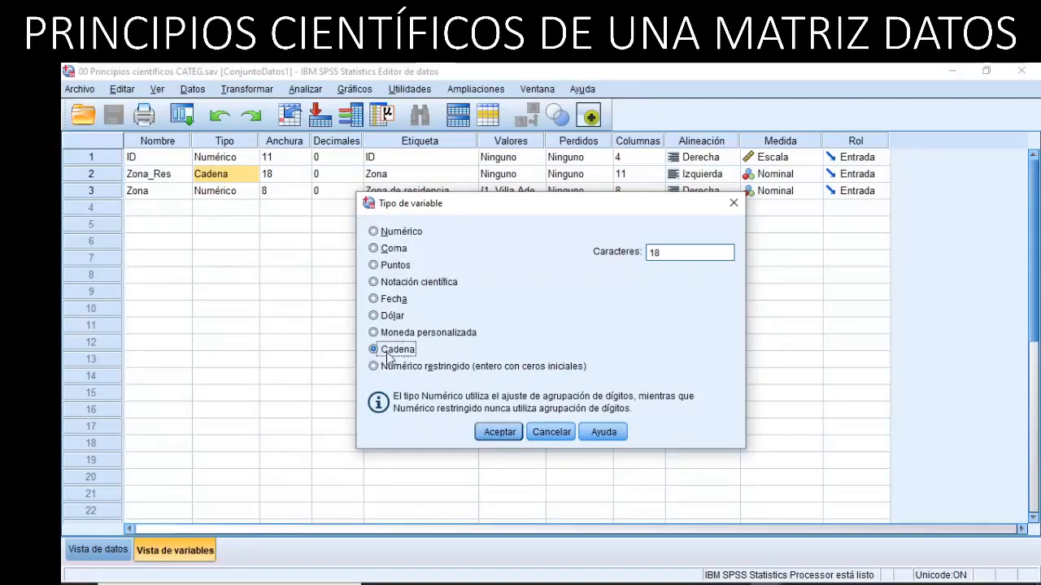
left_click(550, 436)
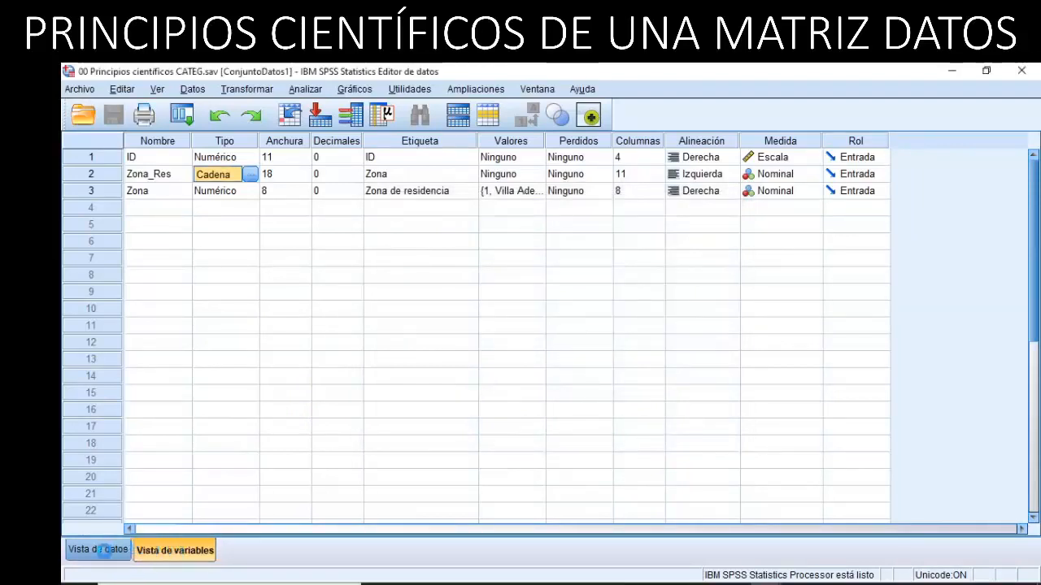
Change the Zona_Res value of record 1 to "Villa Adelas" in the data view.
left_click(110, 549)
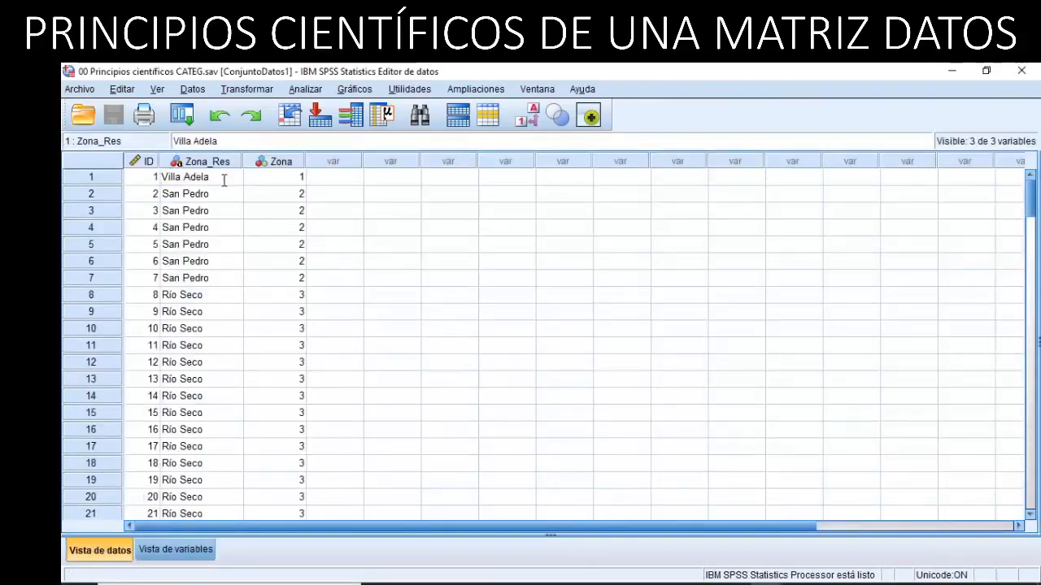
type("s")
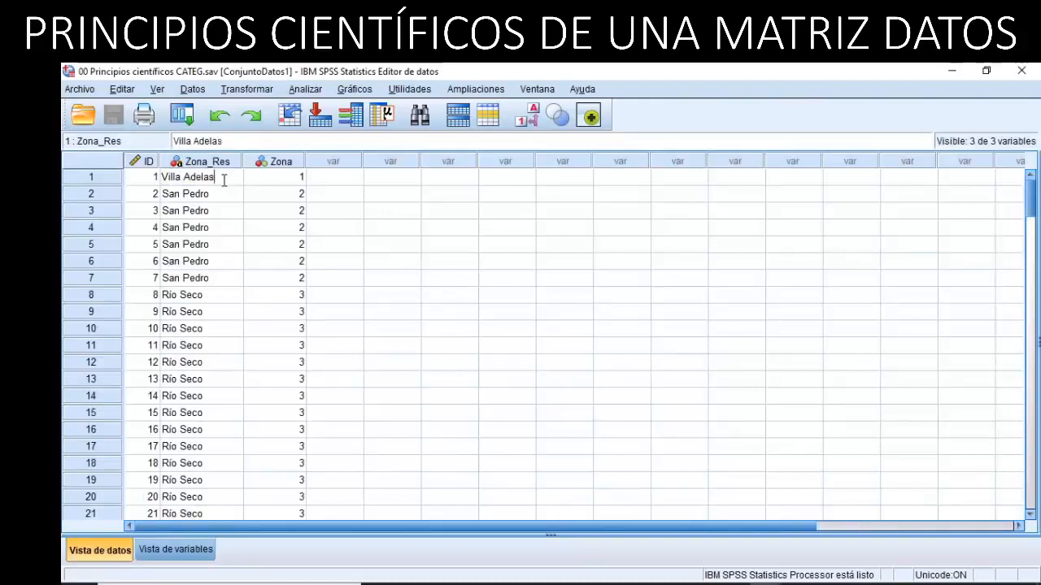
left_click(218, 193)
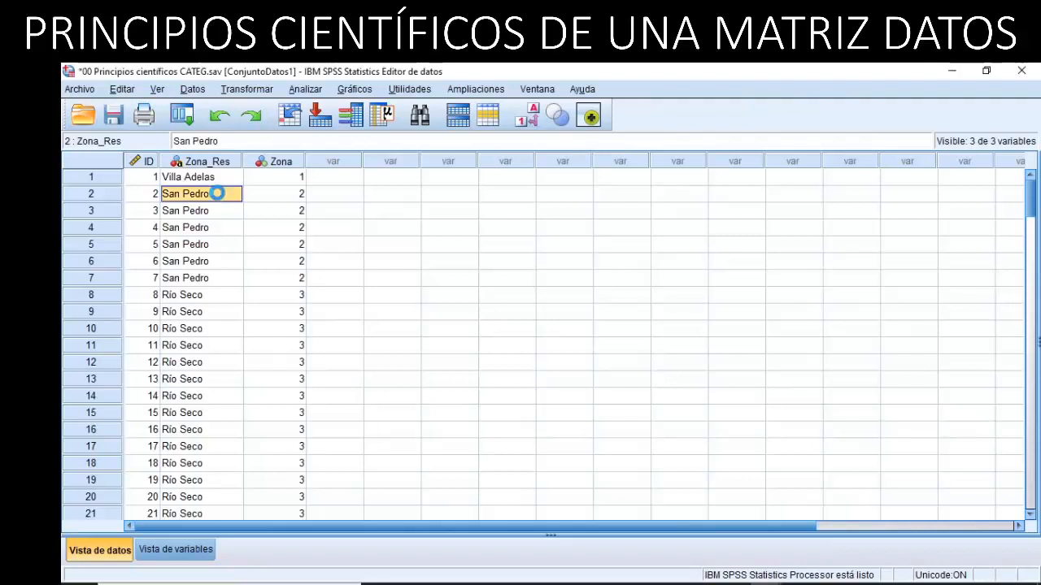
Change the Zona_Res value of record 2 to "Sam Pedro".
double_click(217, 194)
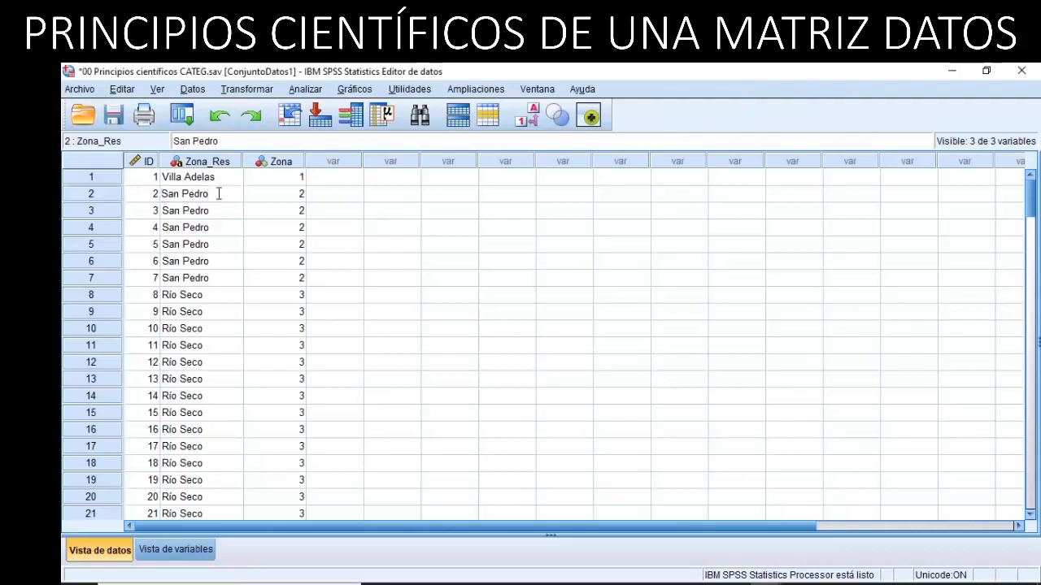
left_click(179, 193)
key("BackSpace")
type("m")
left_click(206, 211)
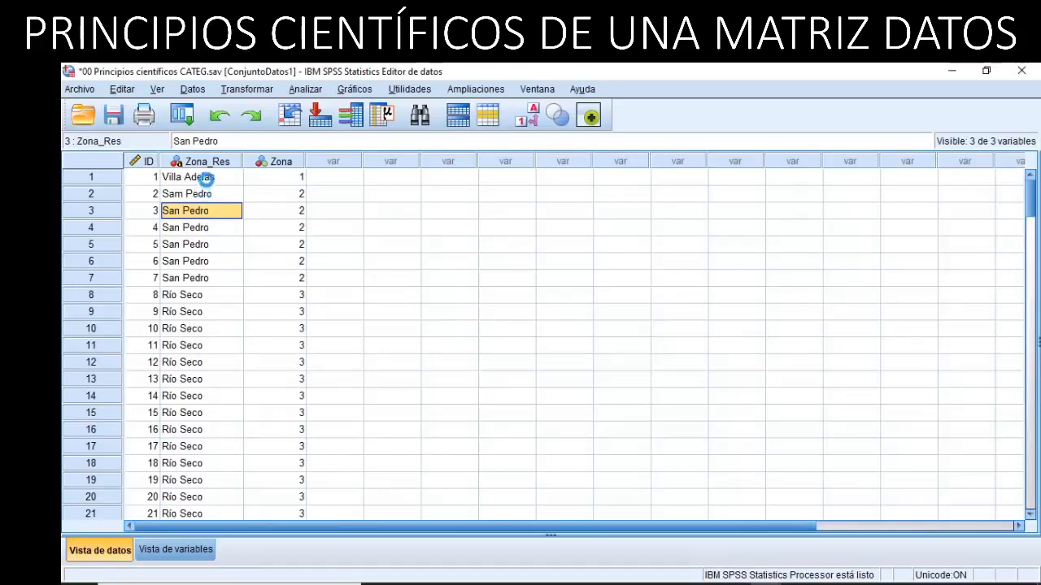
Compare the attributes of Zona_Res and Zona, then check Zona's Etiqueta attribute against its column in the data view.
left_click(264, 181)
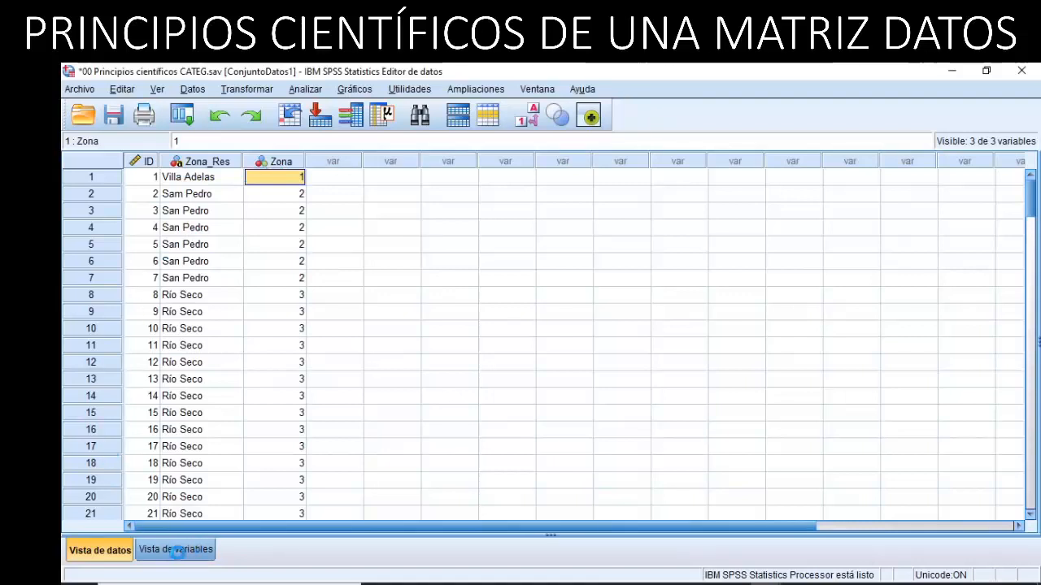
left_click(177, 550)
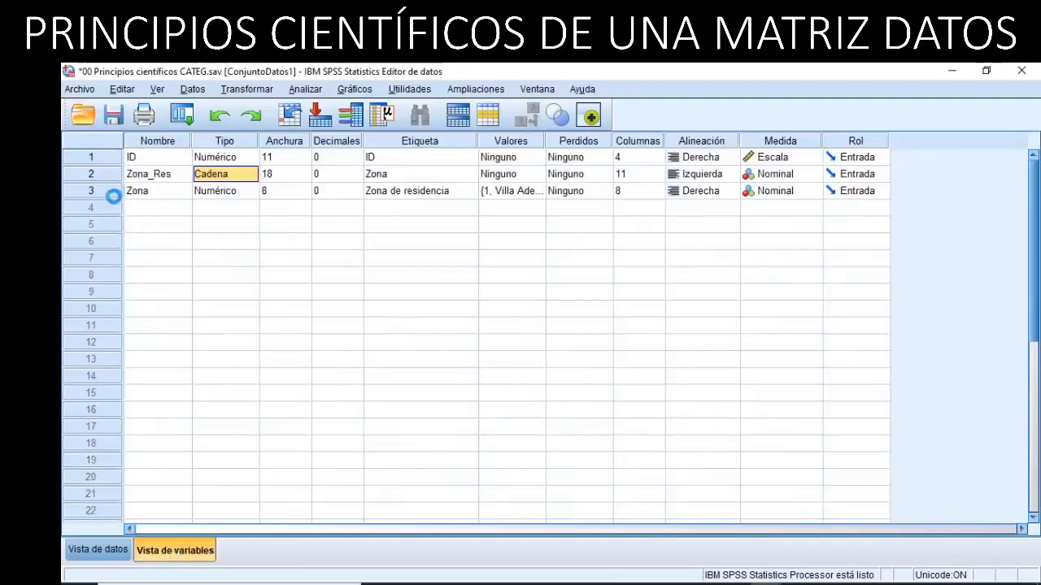
left_click(99, 174)
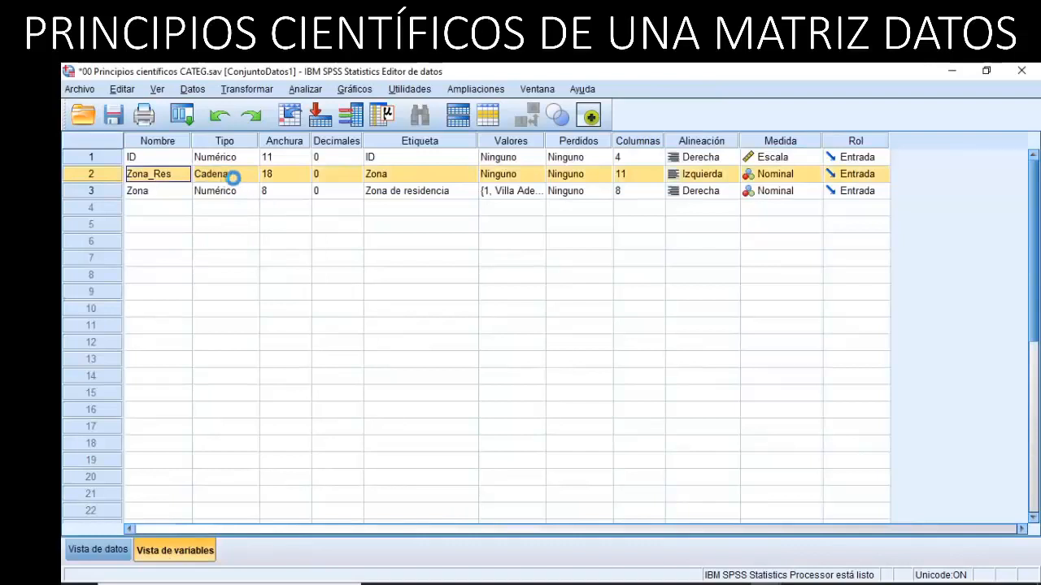
left_click(97, 190)
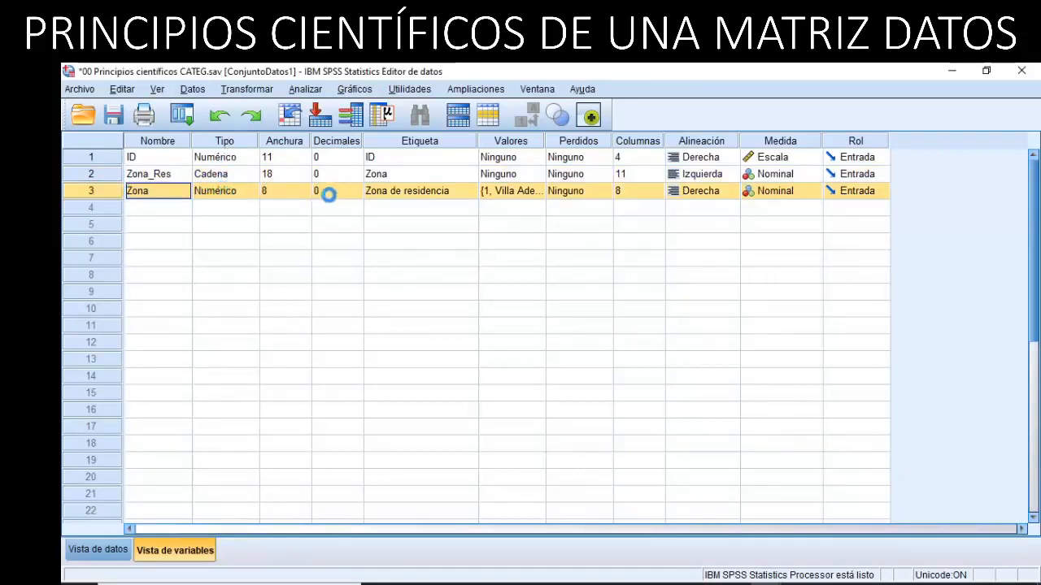
left_click(420, 142)
left_click(420, 190)
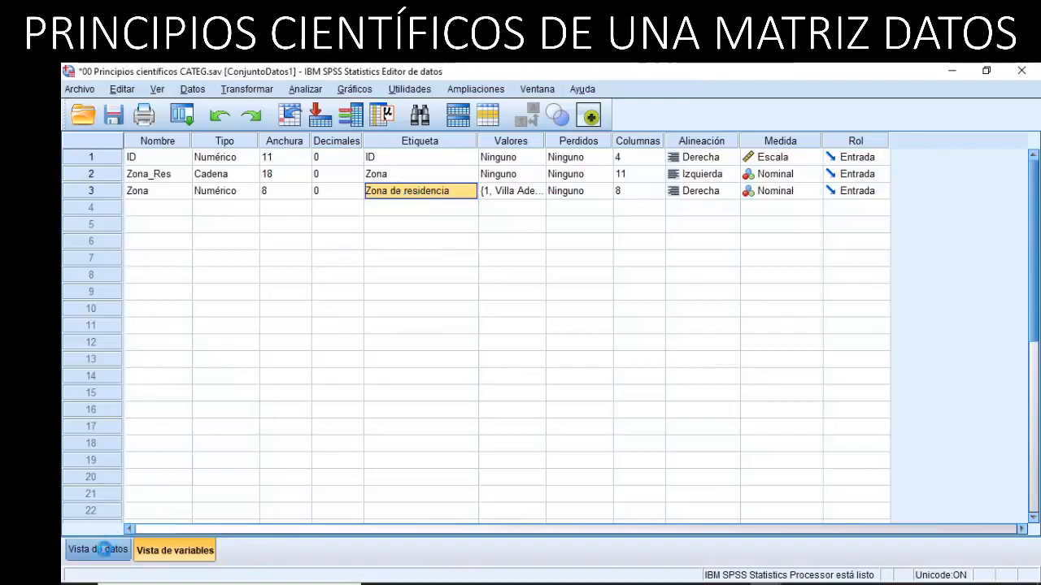
left_click(106, 550)
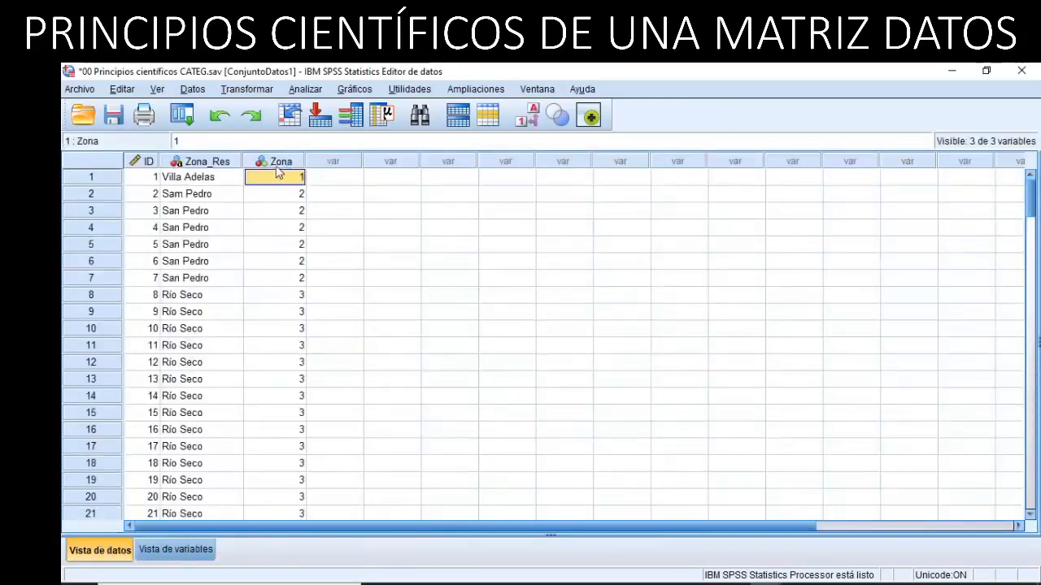
mouse_move(279, 169)
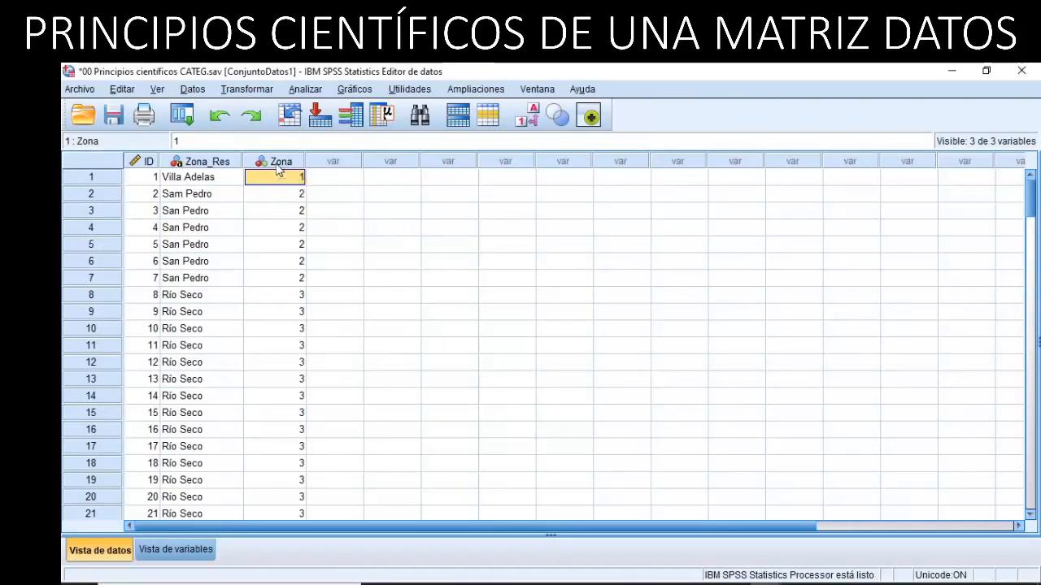
Open the value labels of the Zona variable from the variable view.
left_click(187, 549)
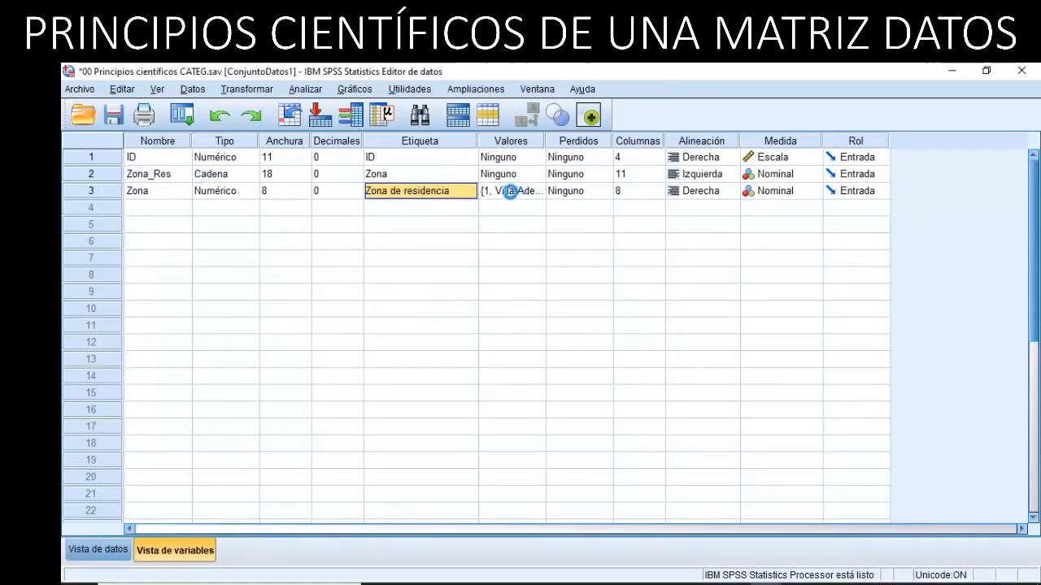
left_click(509, 191)
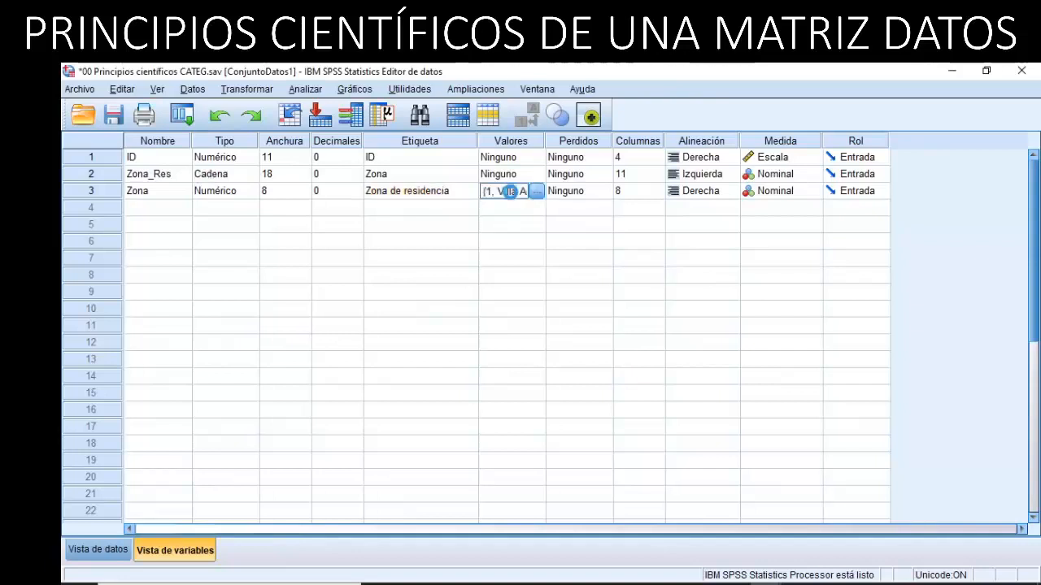
left_click(511, 143)
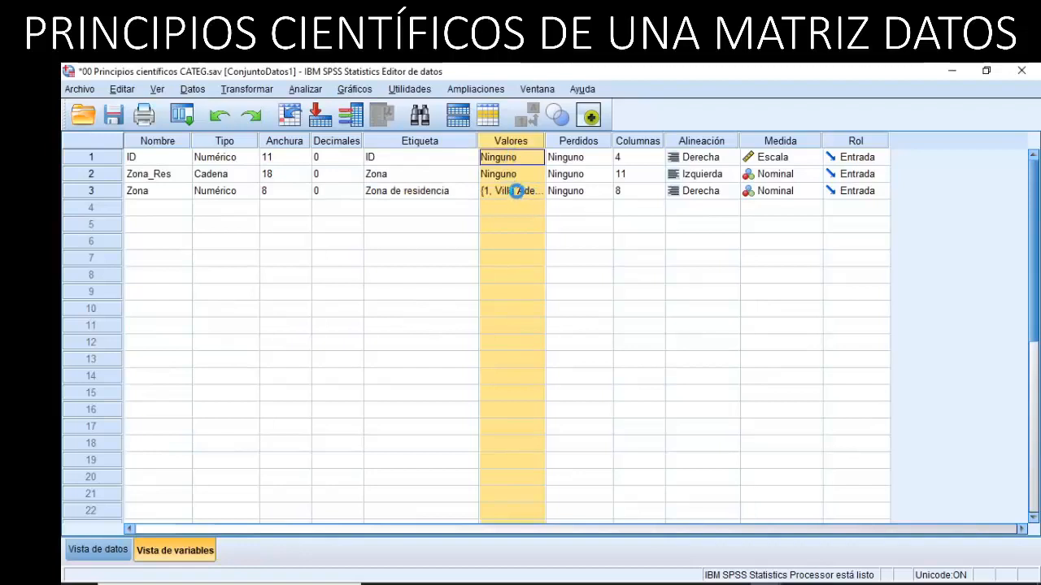
left_click(505, 191)
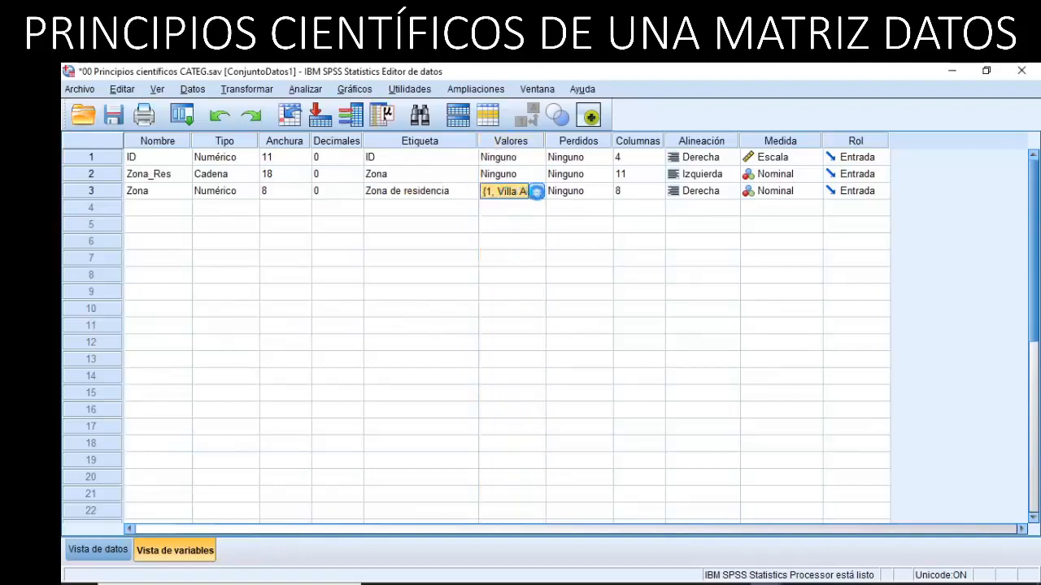
left_click(536, 191)
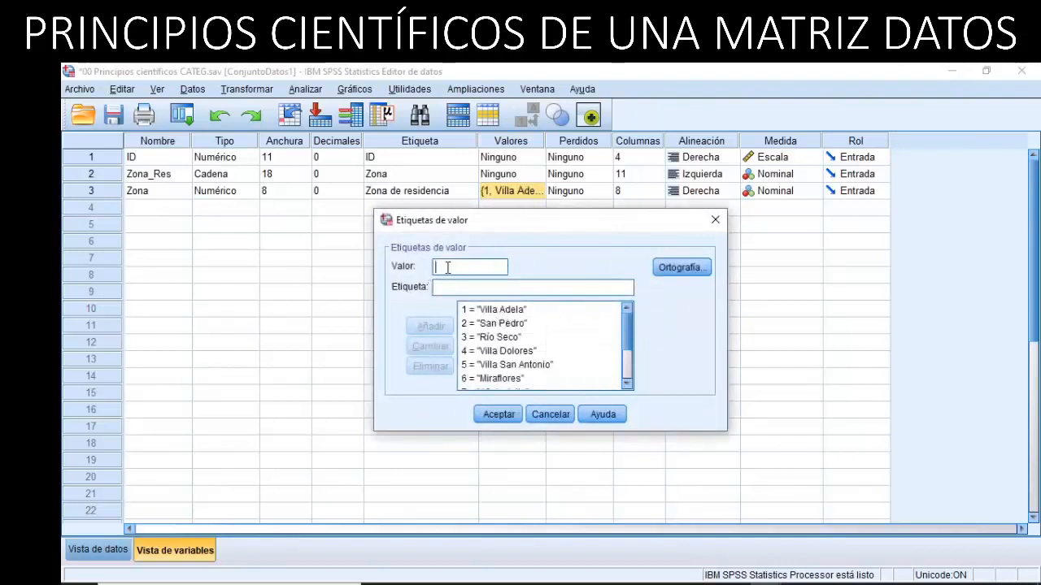
Examine Zona's value labels from 1 = "Villa Adela" to 11 = "Sur", comparing each code with its label, and close the dialog.
left_click(485, 309)
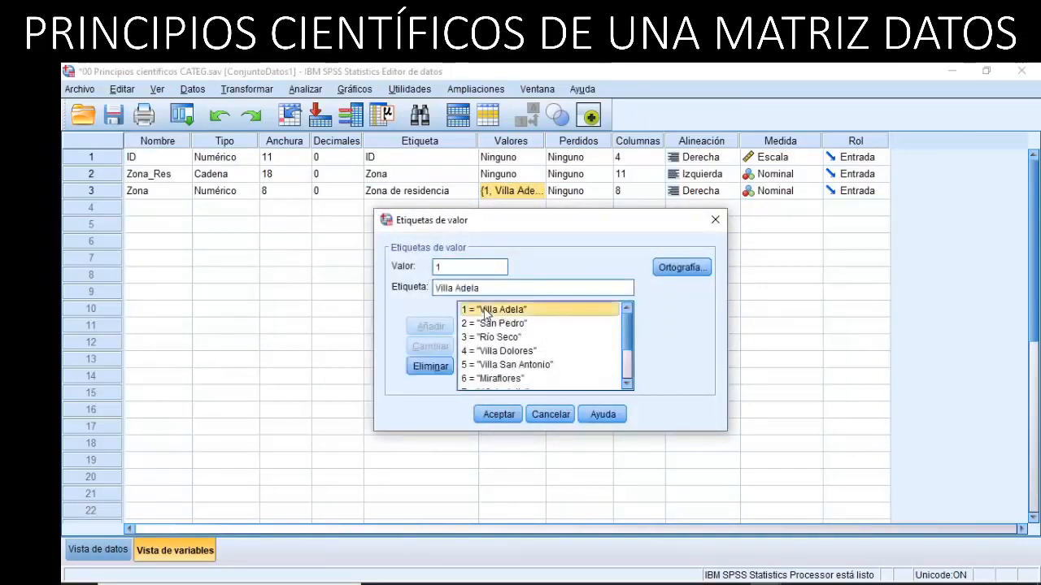
double_click(439, 268)
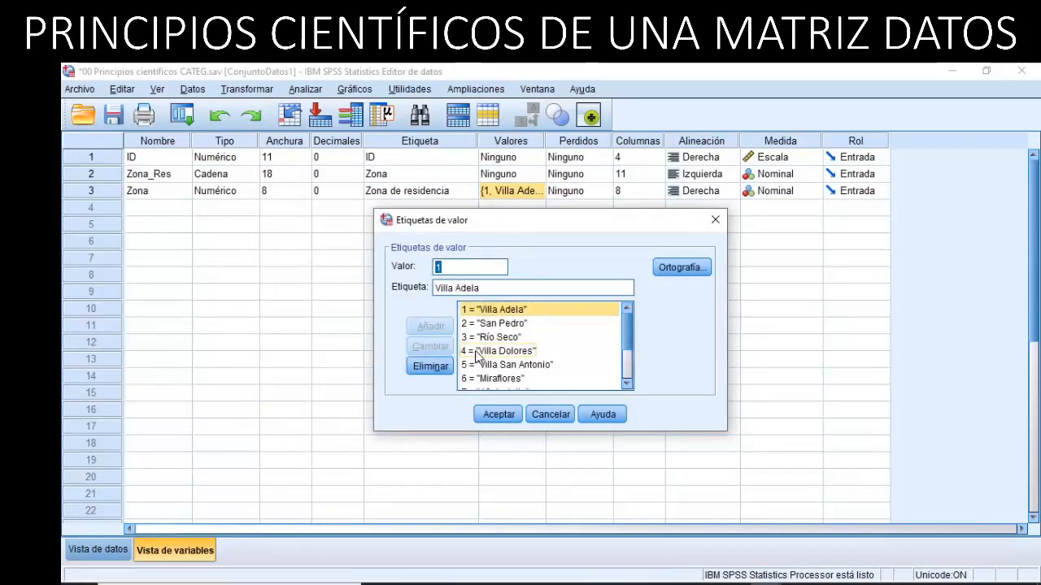
left_click_drag(483, 290, 435, 290)
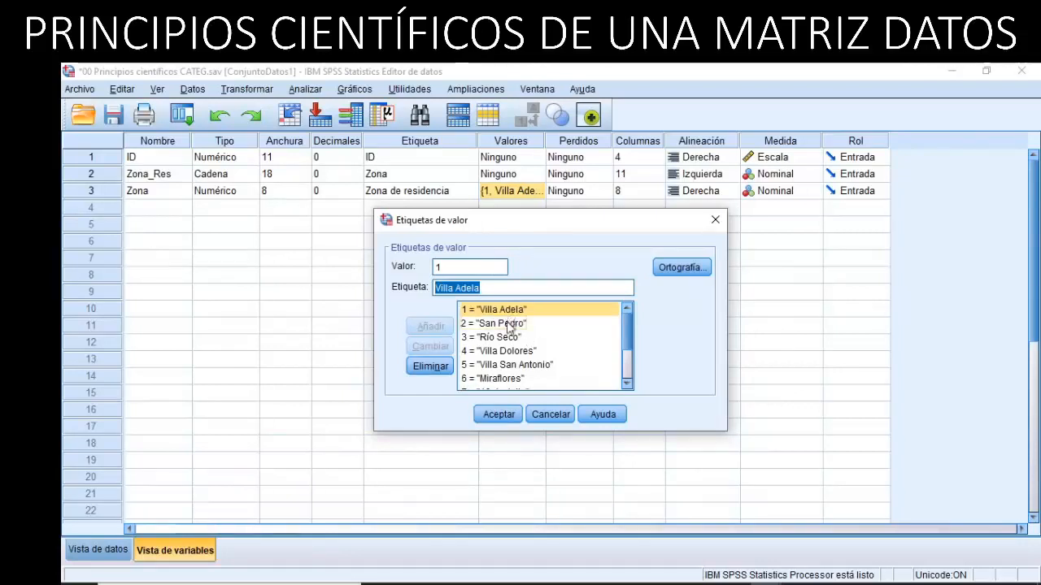
left_click_drag(493, 290, 436, 293)
left_click(490, 337)
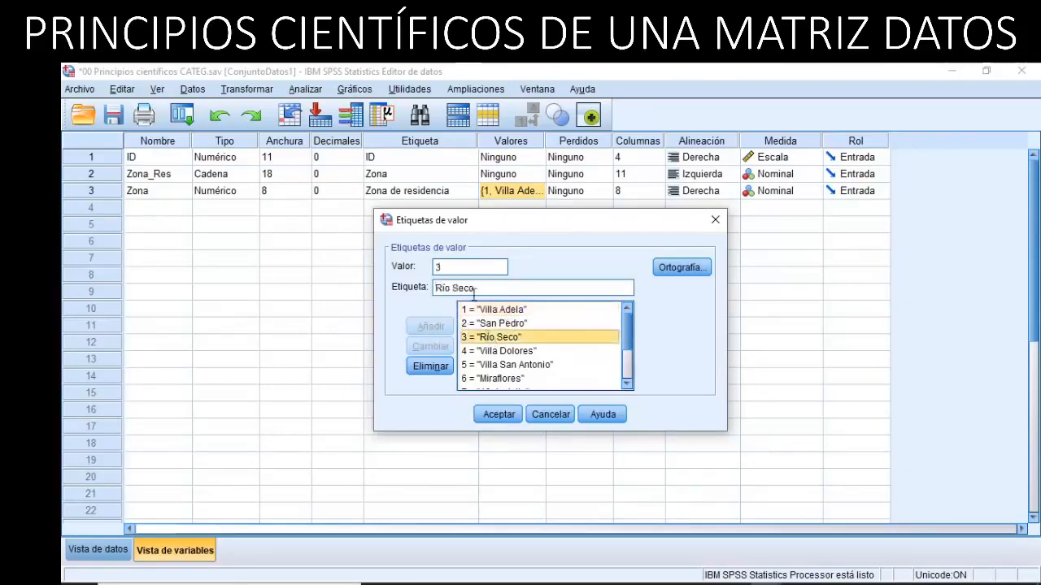
left_click_drag(474, 289, 434, 293)
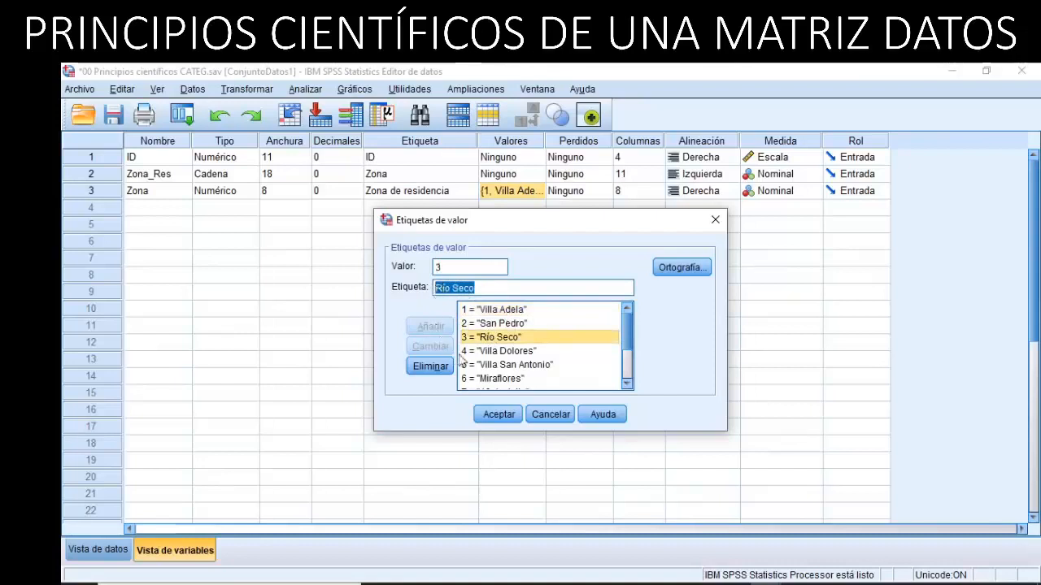
left_click_drag(627, 338, 626, 372)
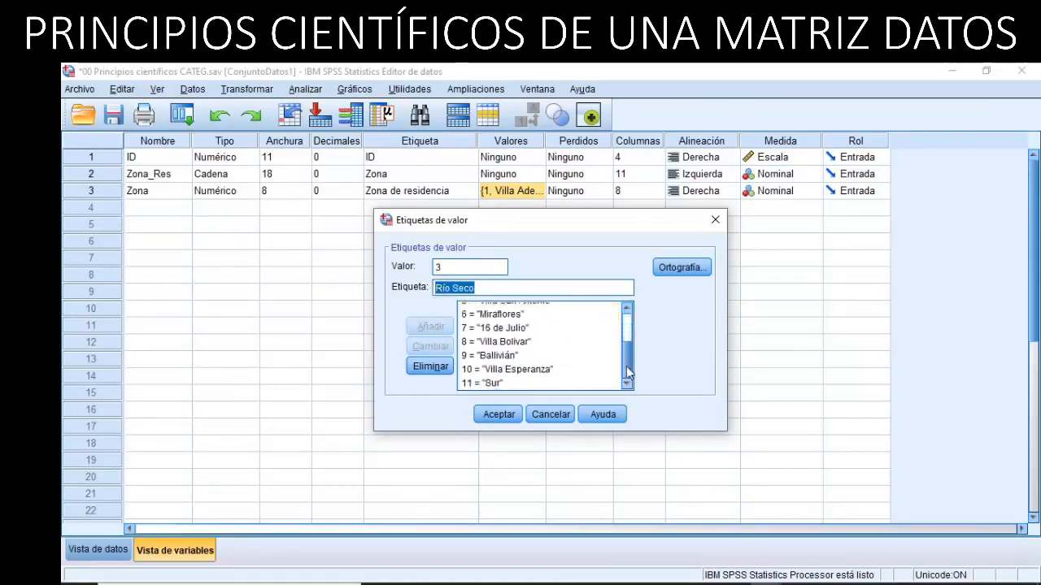
left_click(501, 384)
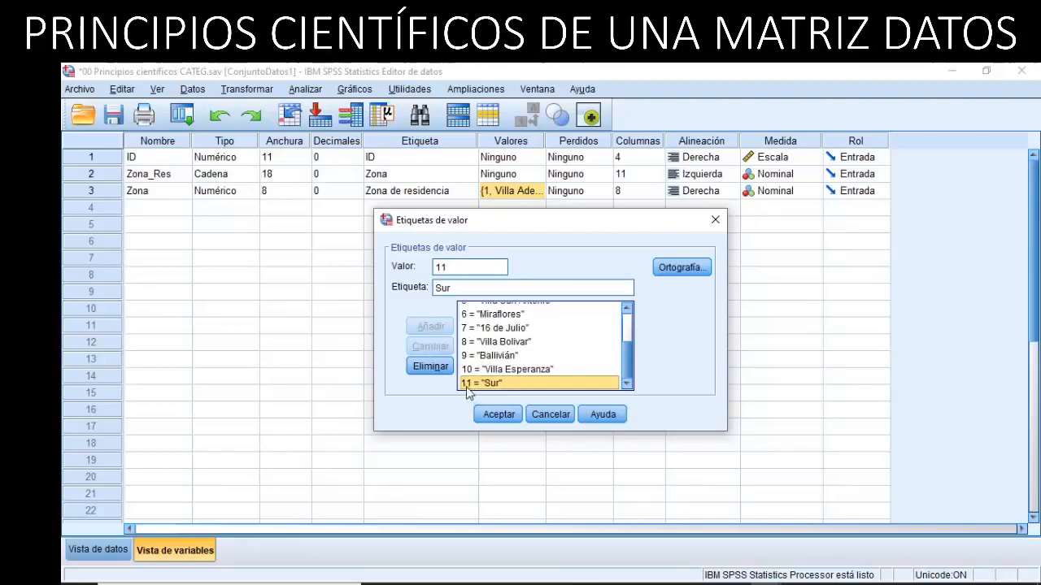
left_click(498, 415)
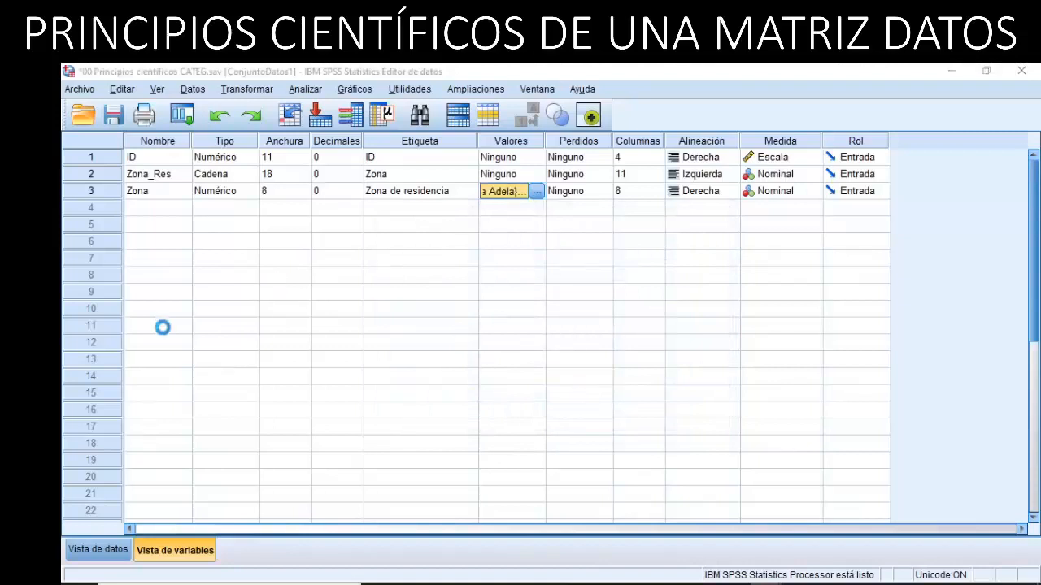
Switch to the PowerPoint slide on measurement scales and reveal the examples for Nominal and Ordinal.
key("alt+Tab")
key("alt+Tab")
key("alt+Tab")
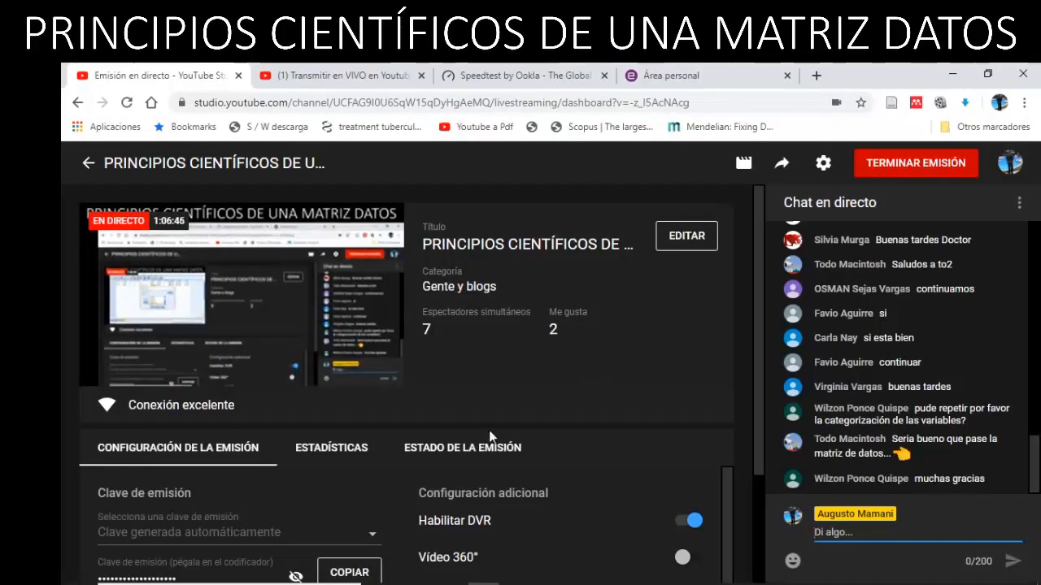
mouse_move(641, 584)
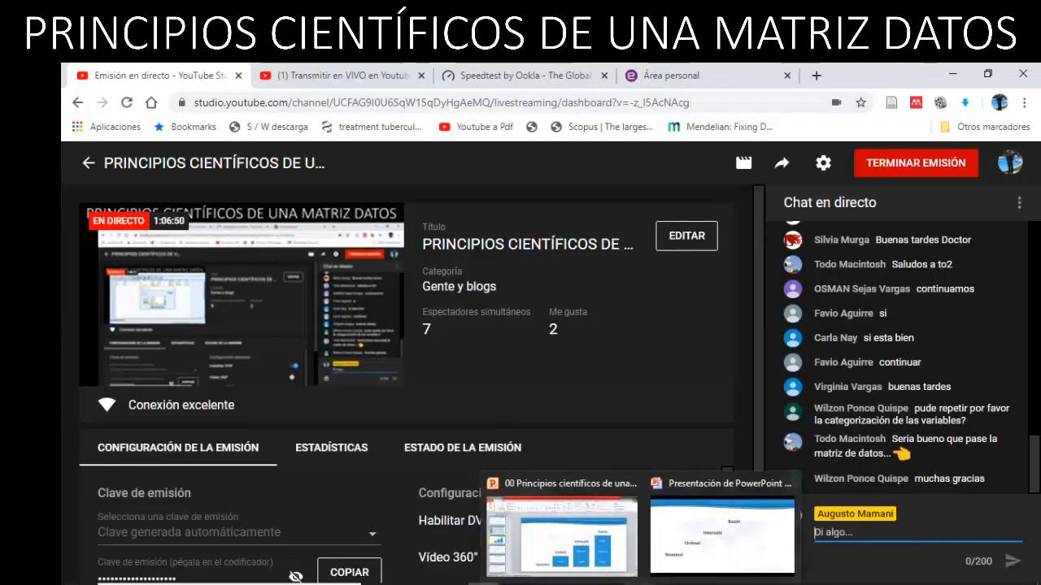
left_click(721, 533)
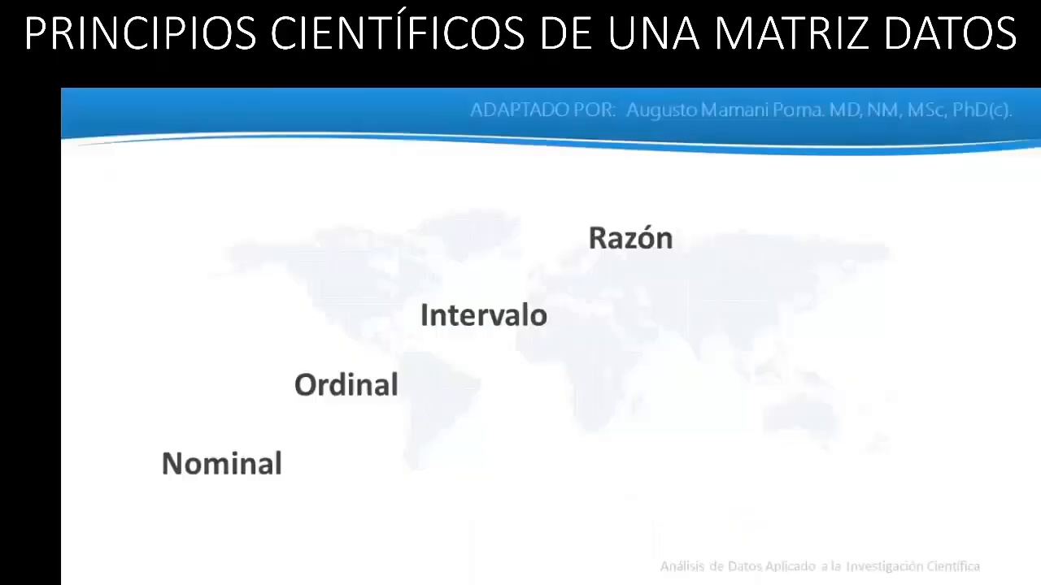
left_click(339, 457)
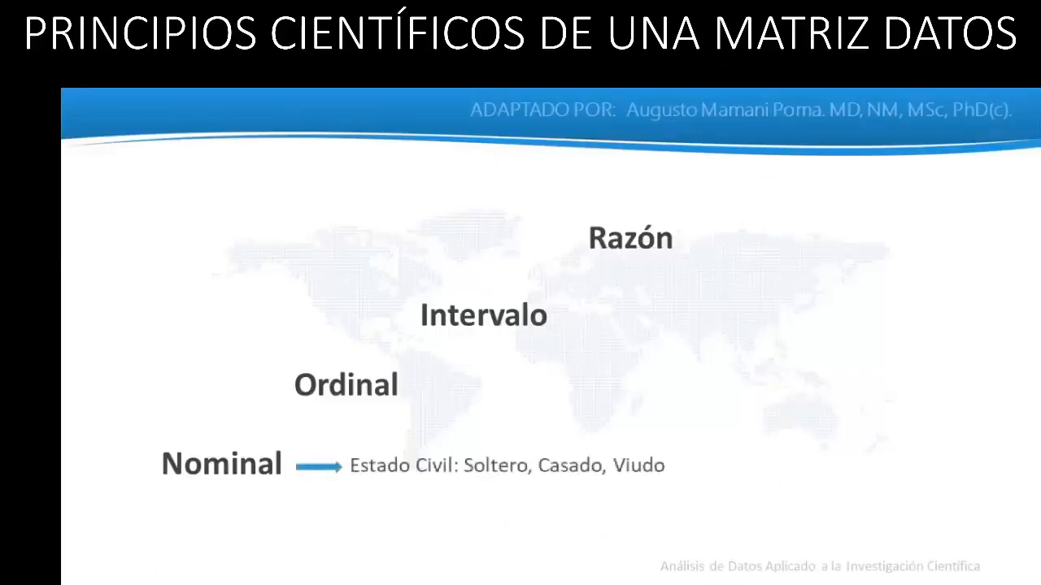
key("Right")
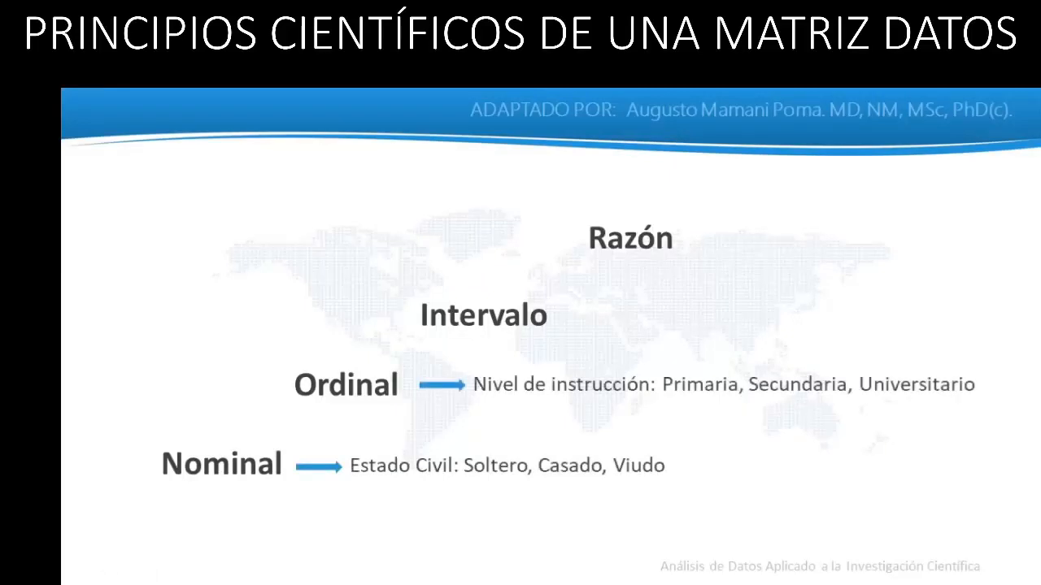
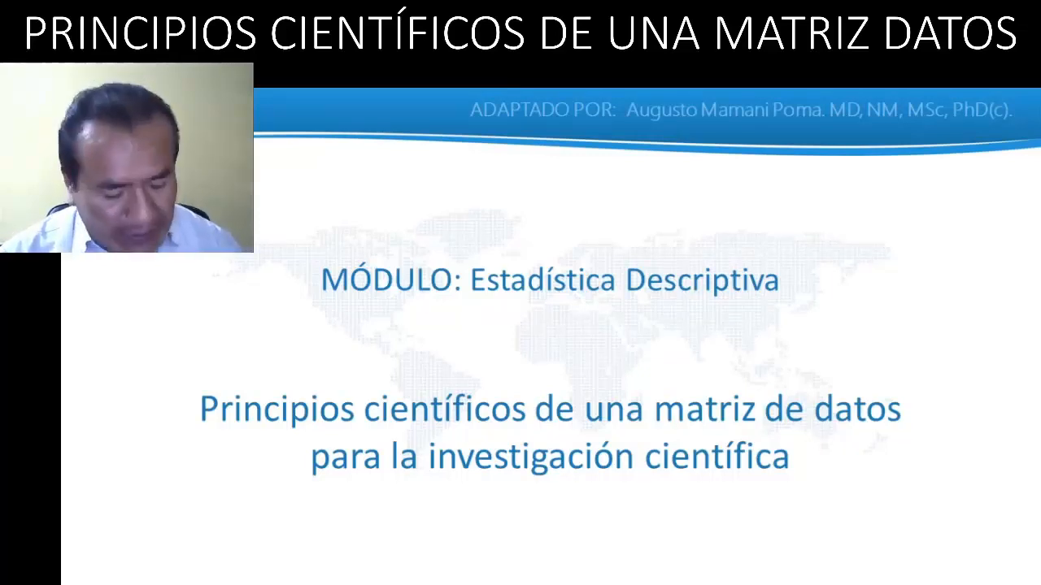
Switch back to the SPSS data view and display the value labels of the zone variable instead of its numeric codes.
key("alt+Tab")
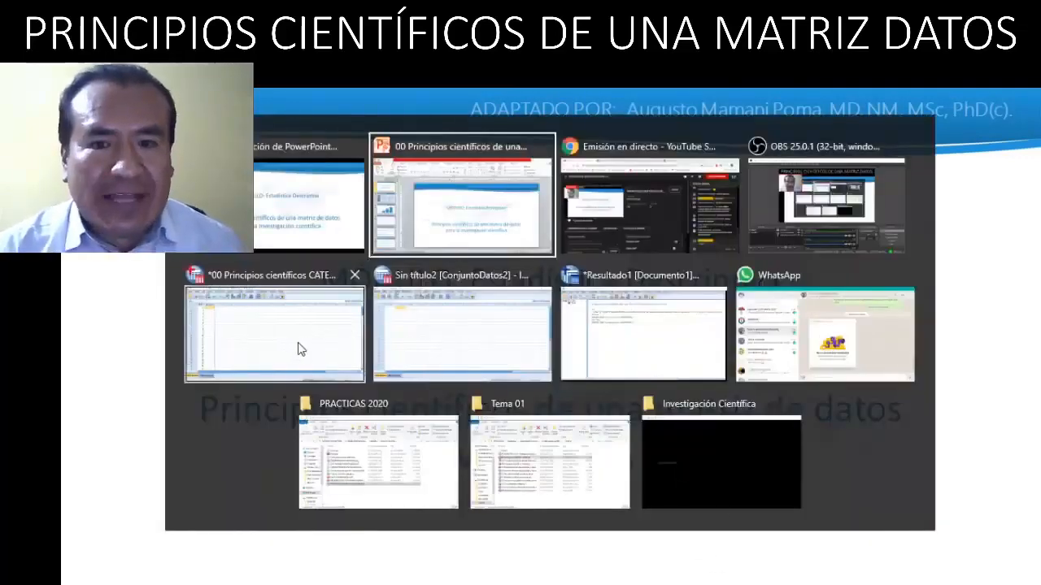
left_click(277, 327)
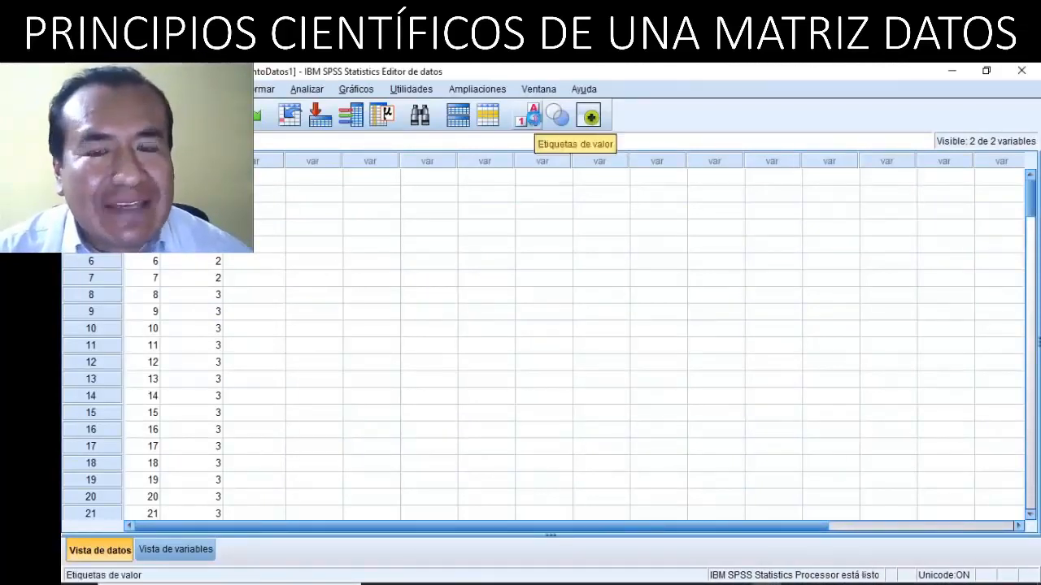
left_click(531, 117)
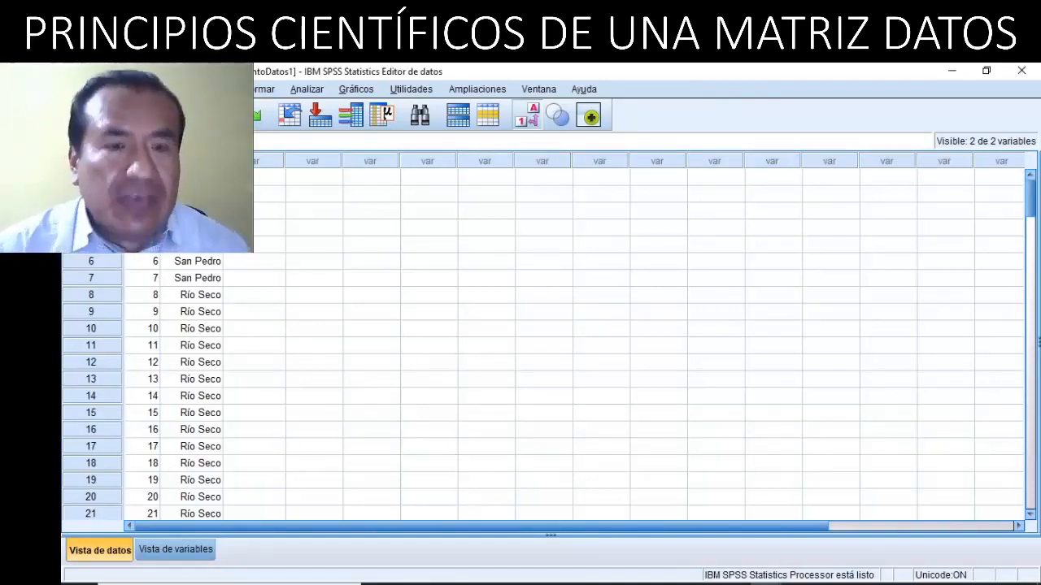
Fill the first four records of a new variable with gender categories written as text, such as Femenino and Masculino.
left_click(274, 180)
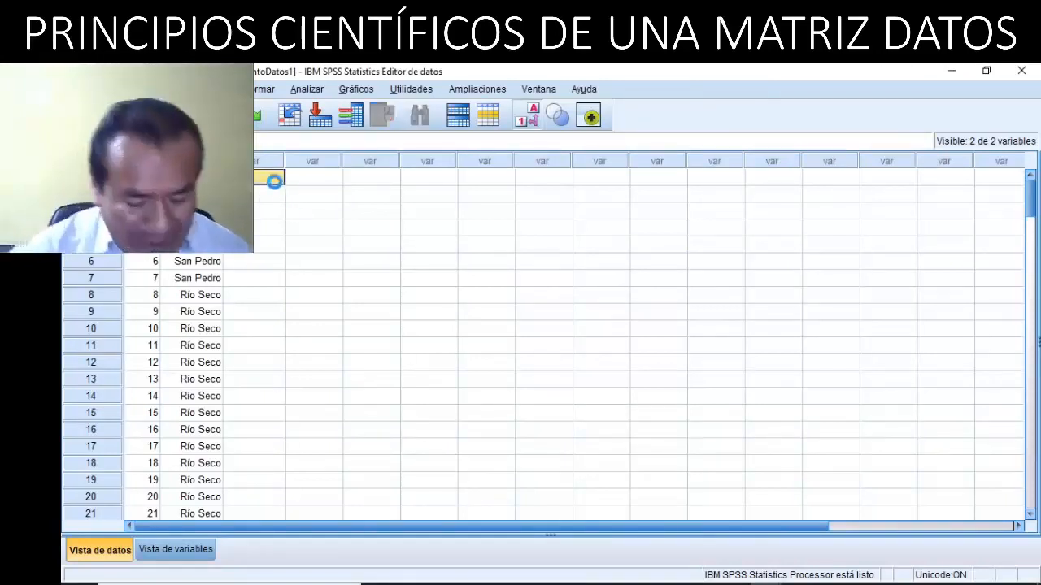
type("El Molino")
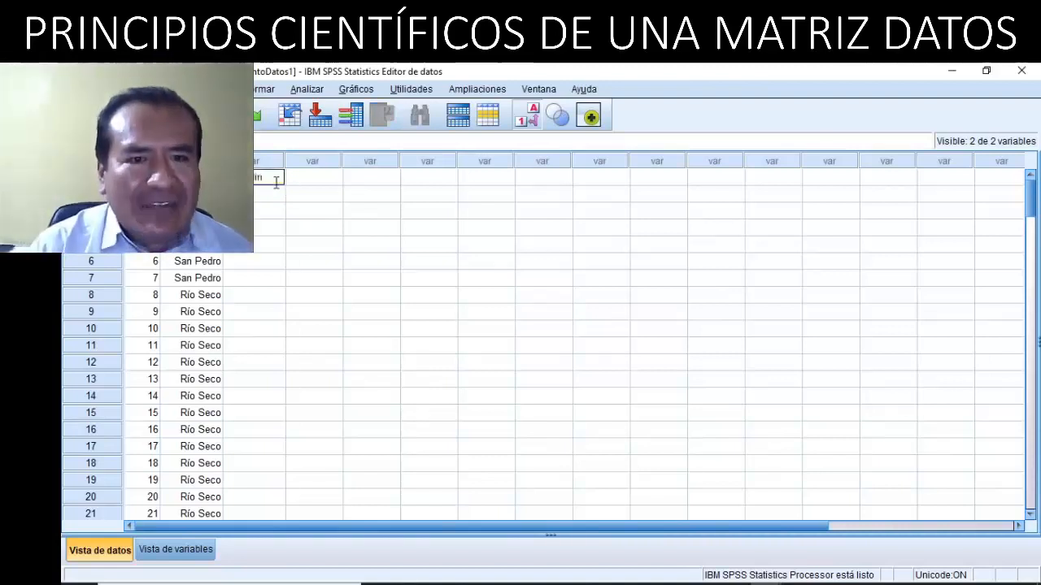
key("Return")
type("Femenino")
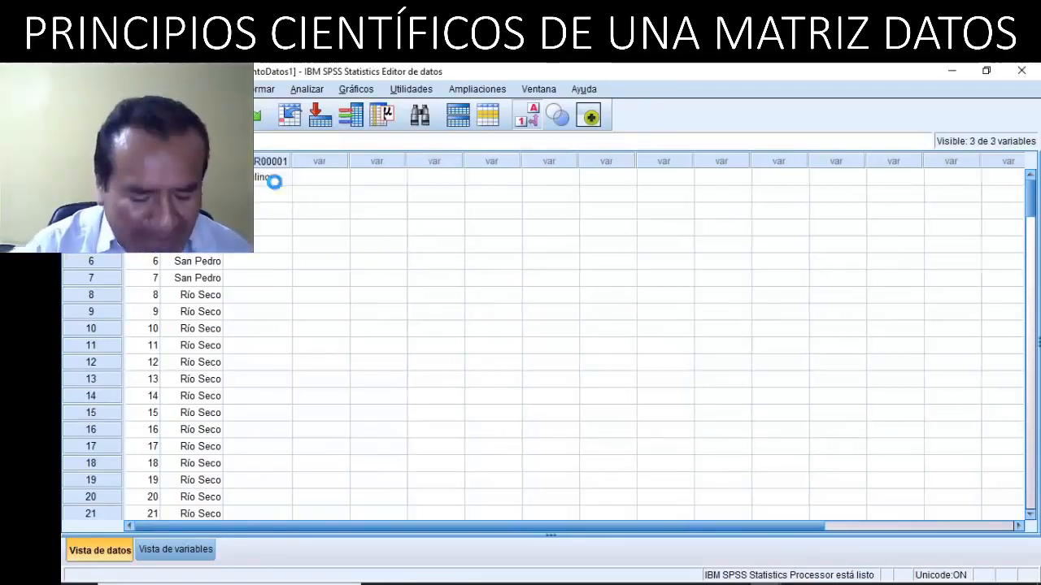
key("Return")
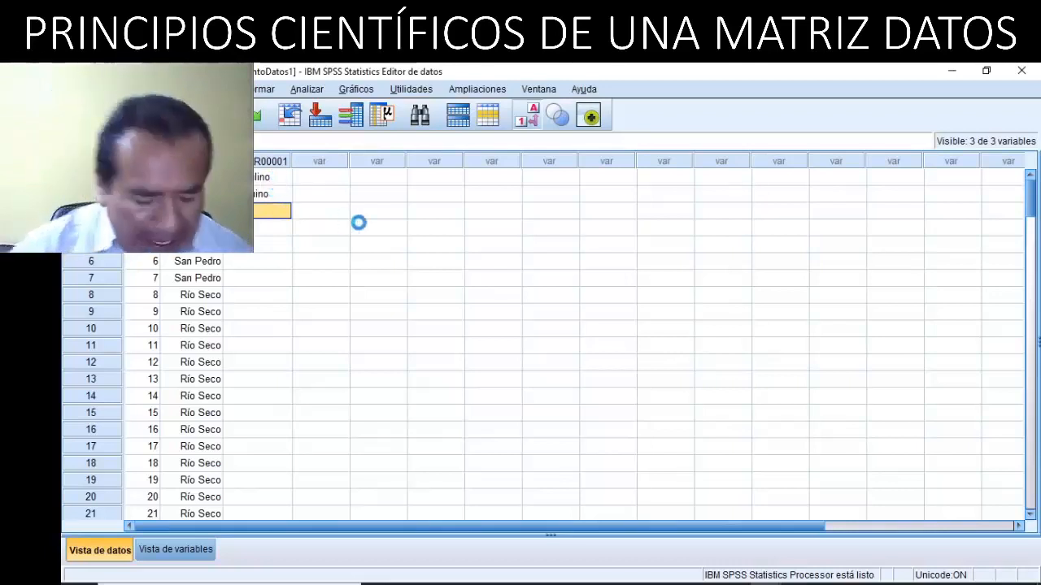
type("Masculin")
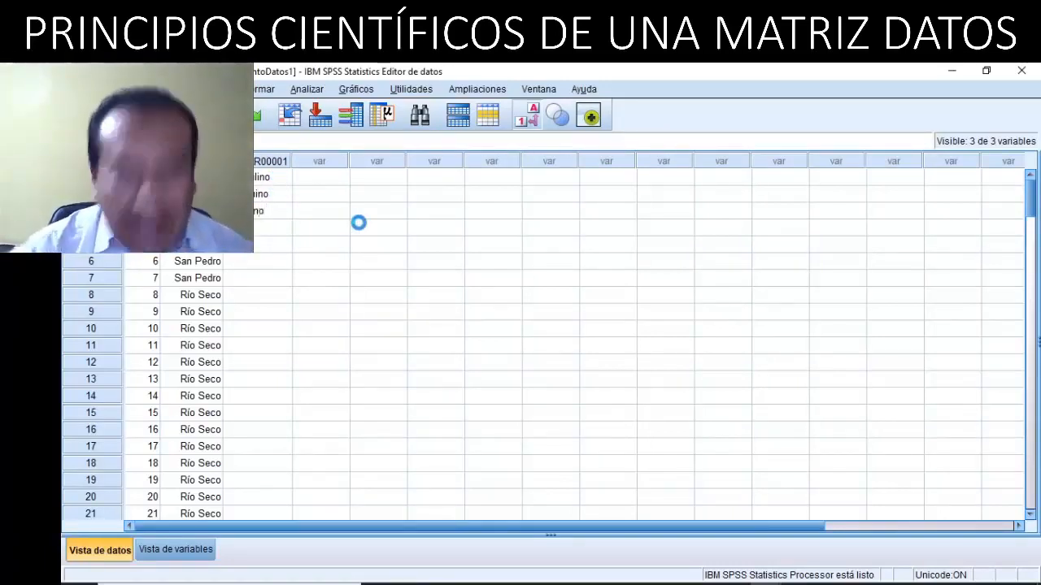
type("o")
key("Return")
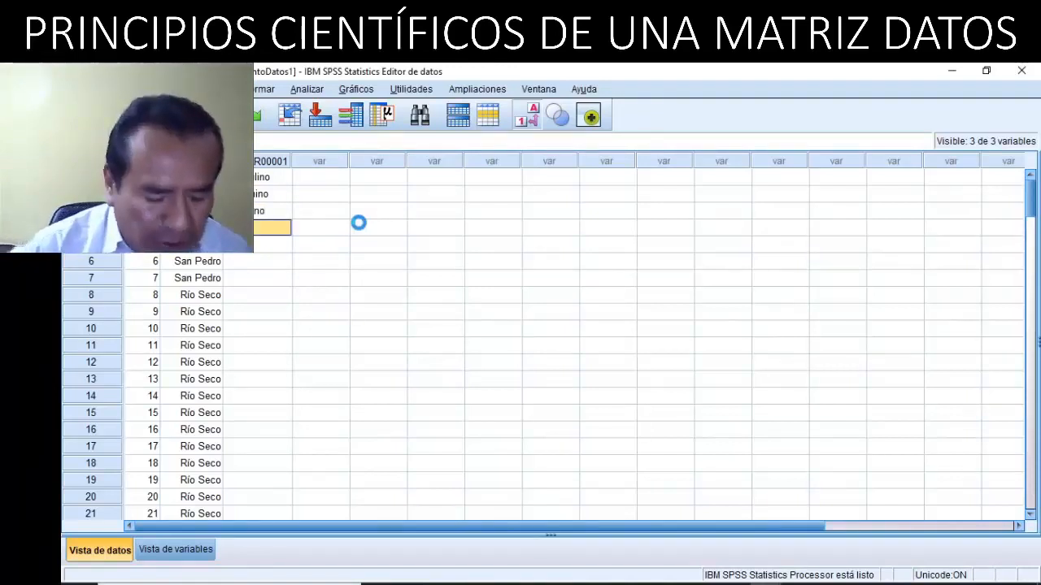
type("F")
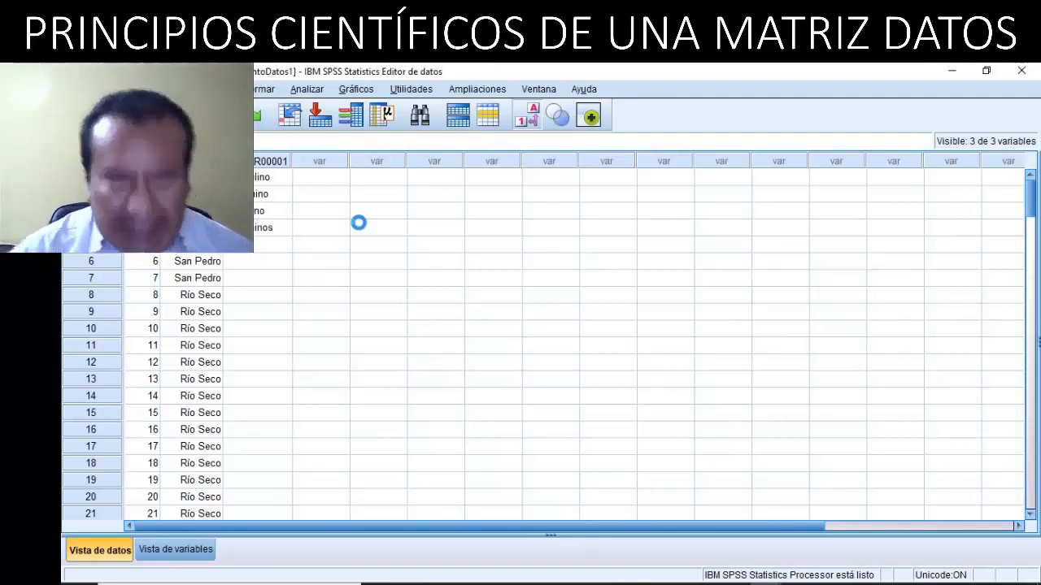
key("Return")
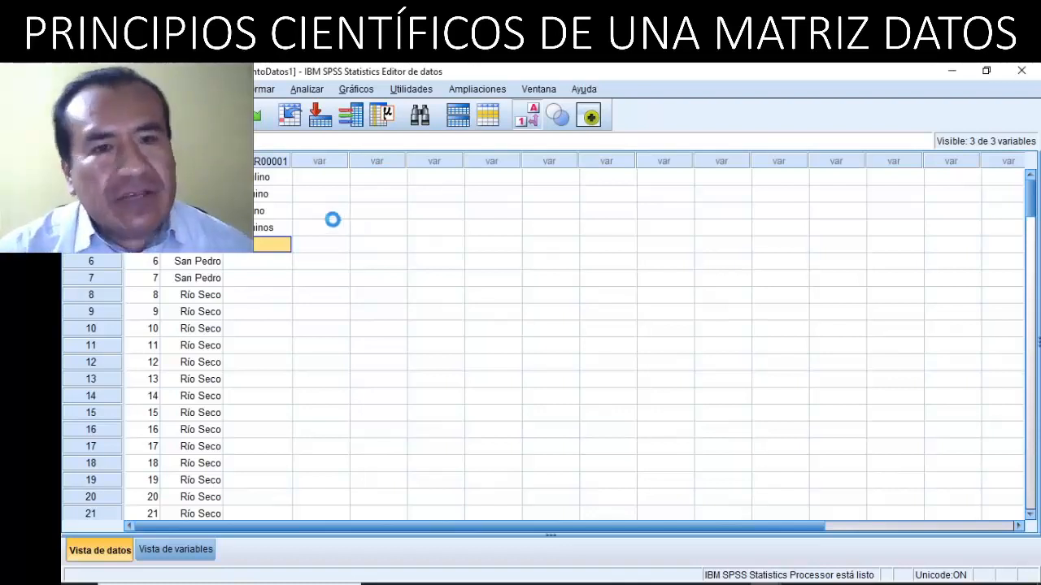
Delete the new text variable containing the gender categories from the data view.
left_click(266, 160)
right_click(266, 160)
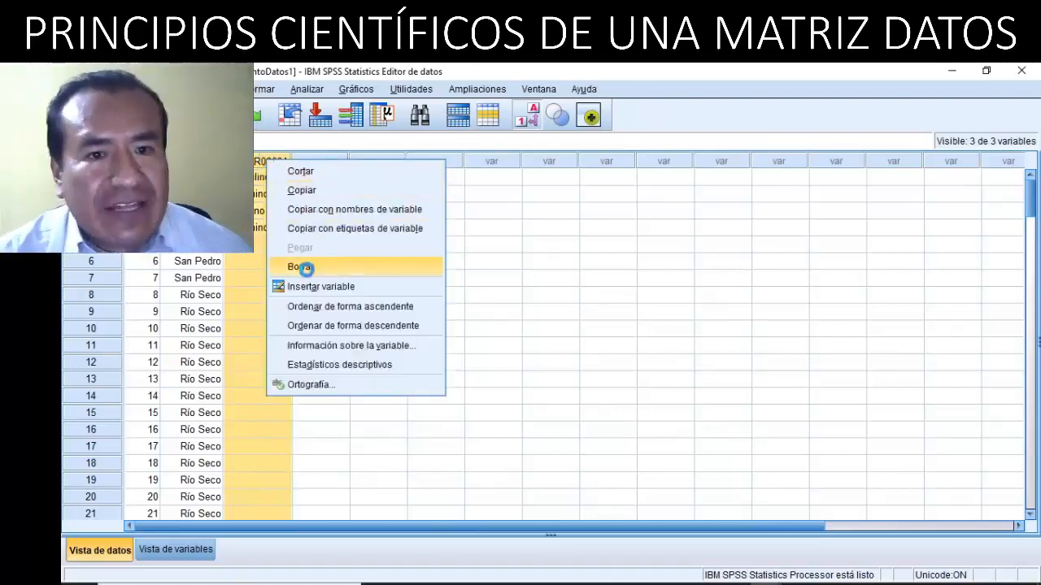
left_click(304, 268)
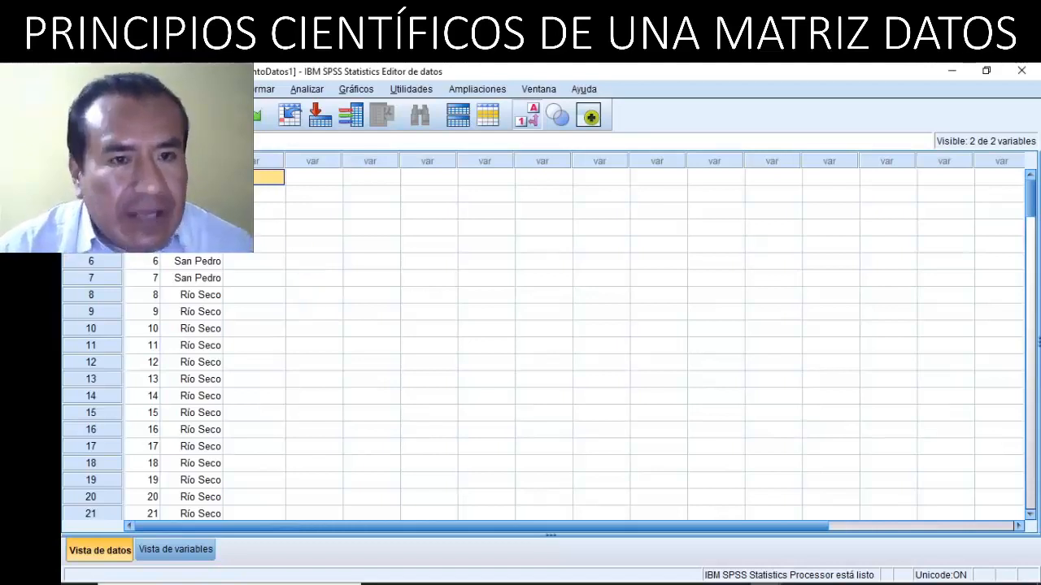
Switch to the PowerPoint presentation and show the table classifying qualitative and quantitative variables.
left_click(192, 161)
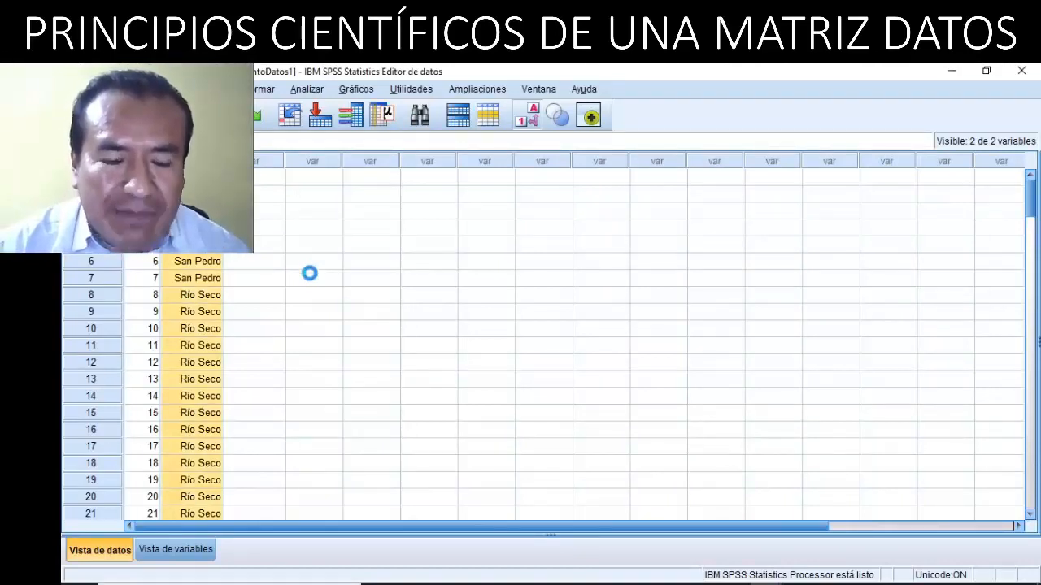
key("alt+Tab")
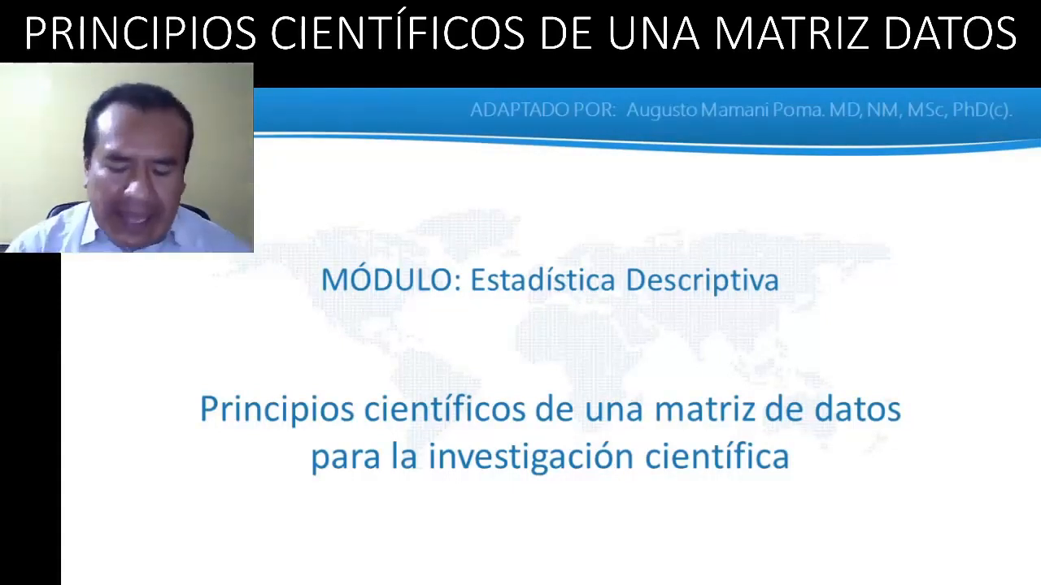
key("Right")
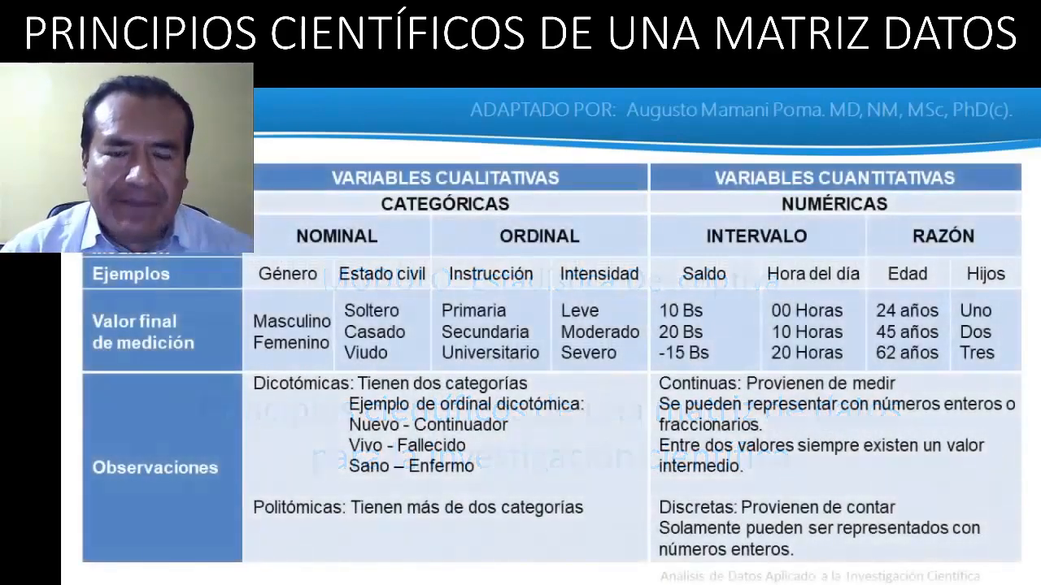
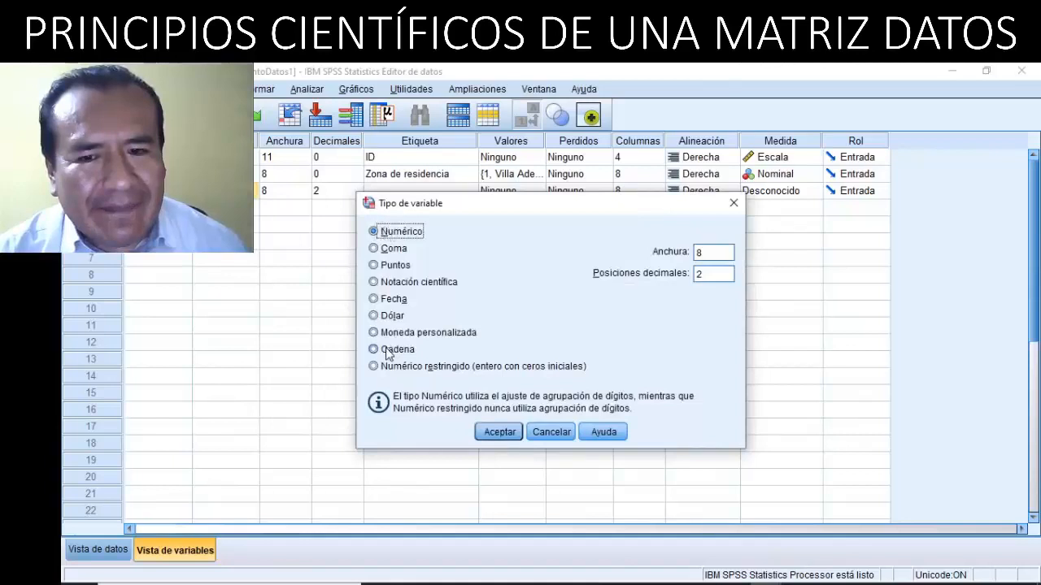
Keep the third variable's type as Numérico and set its Decimales to 0 in the variable view.
key("Return")
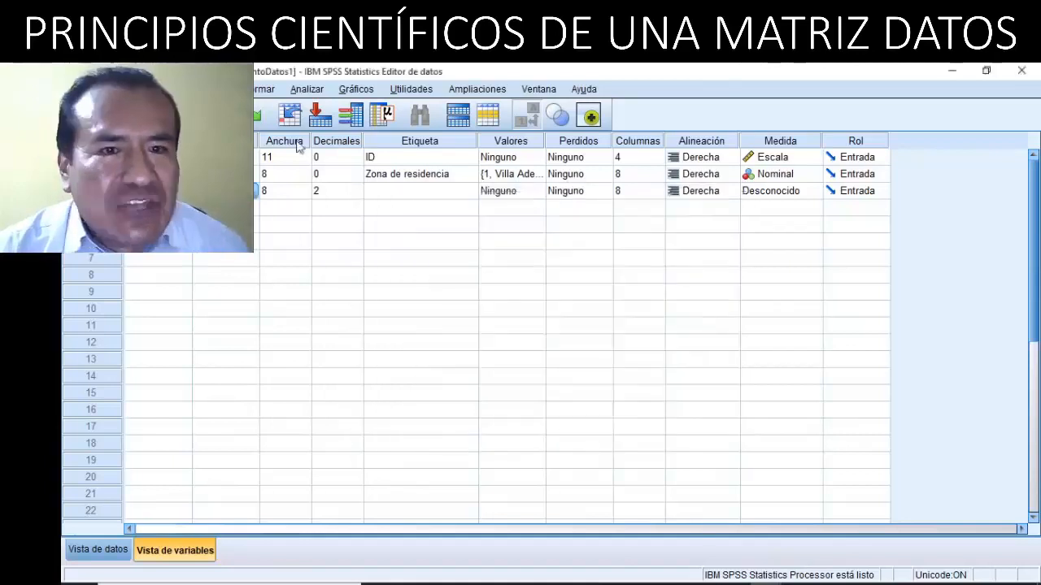
left_click(343, 143)
left_click(346, 191)
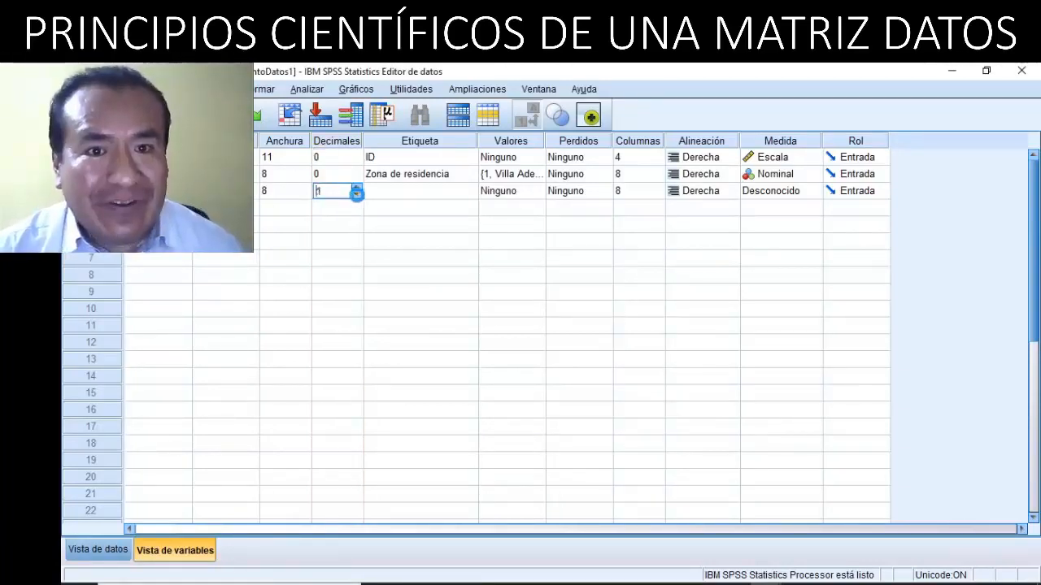
left_click(356, 194)
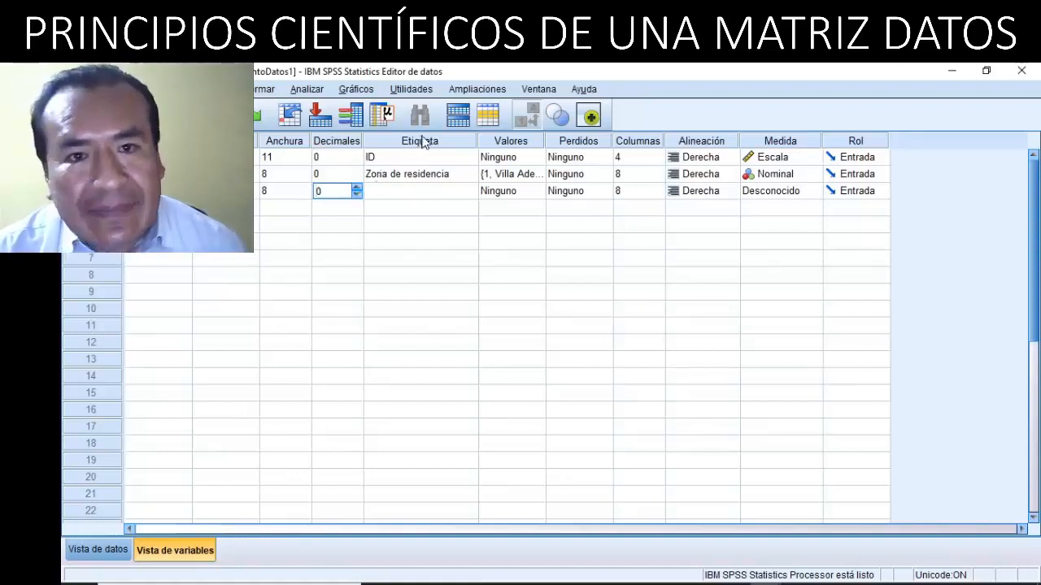
Set the third variable's Etiqueta to "Género de la persona encuestada" and widen the Etiqueta column to fit it.
left_click(422, 143)
left_click(403, 191)
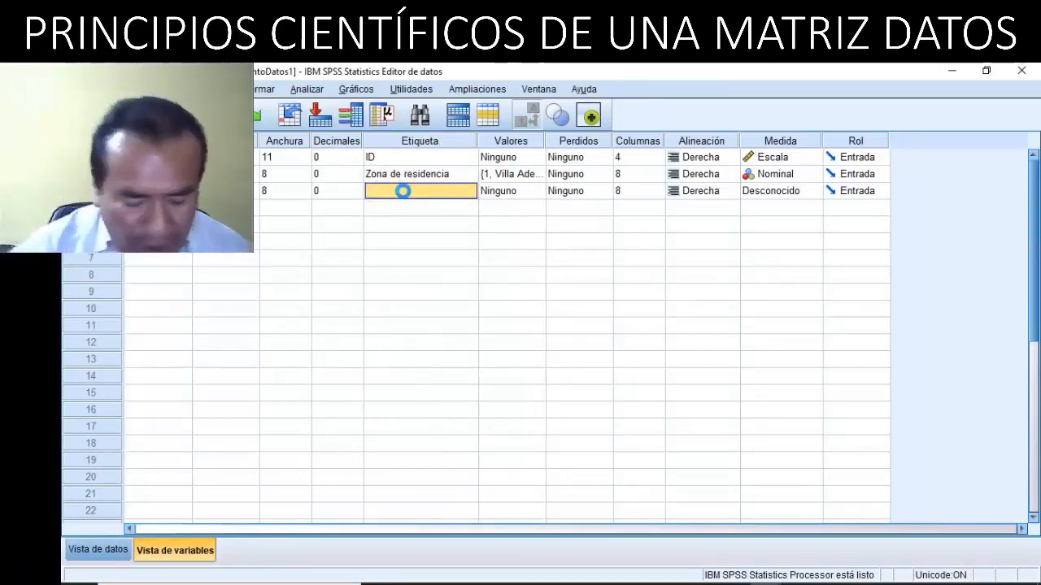
type("Gé")
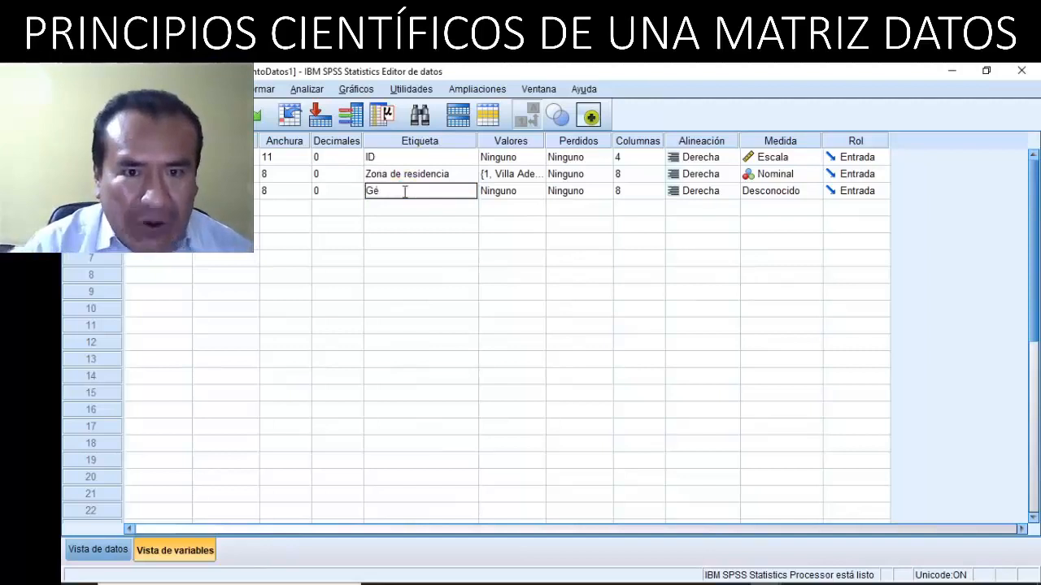
type("nero")
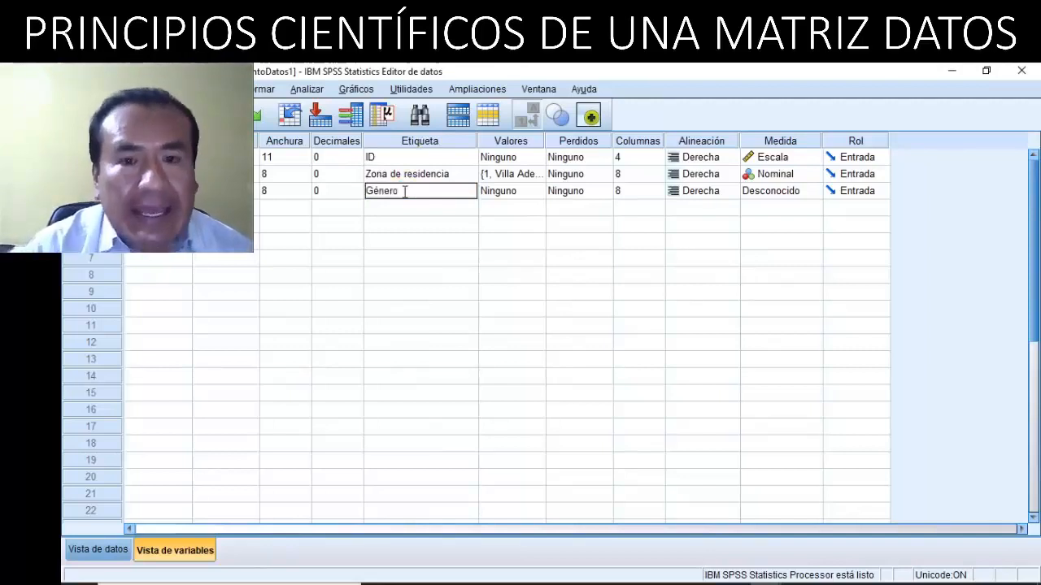
type(" de la pers")
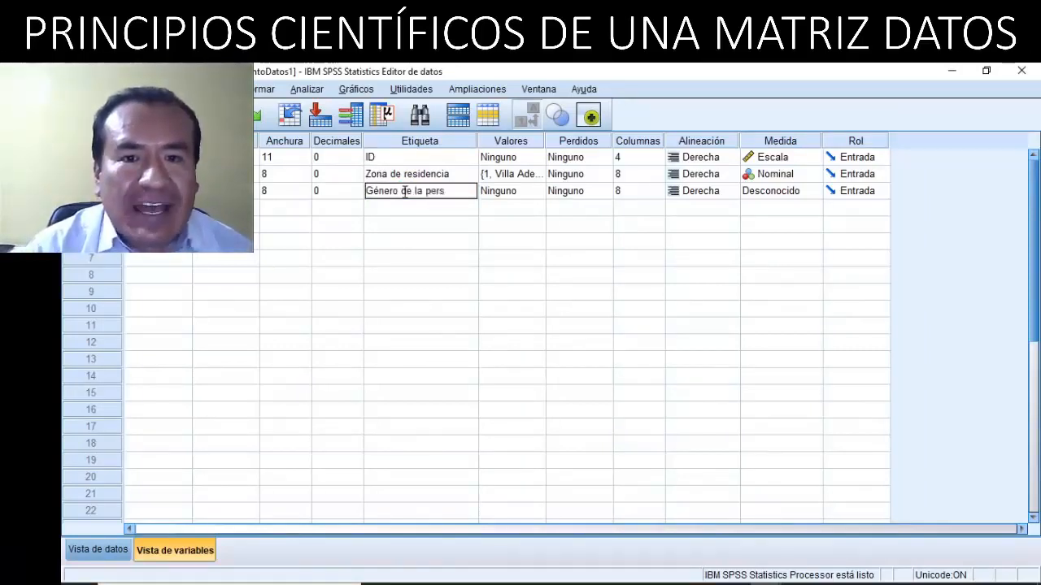
type("ona encu")
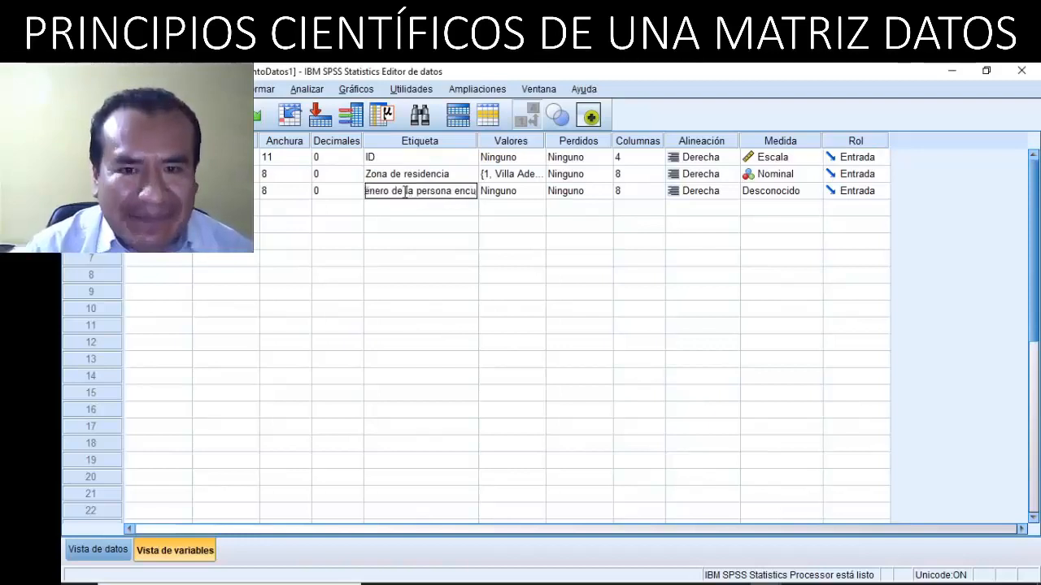
type("stada")
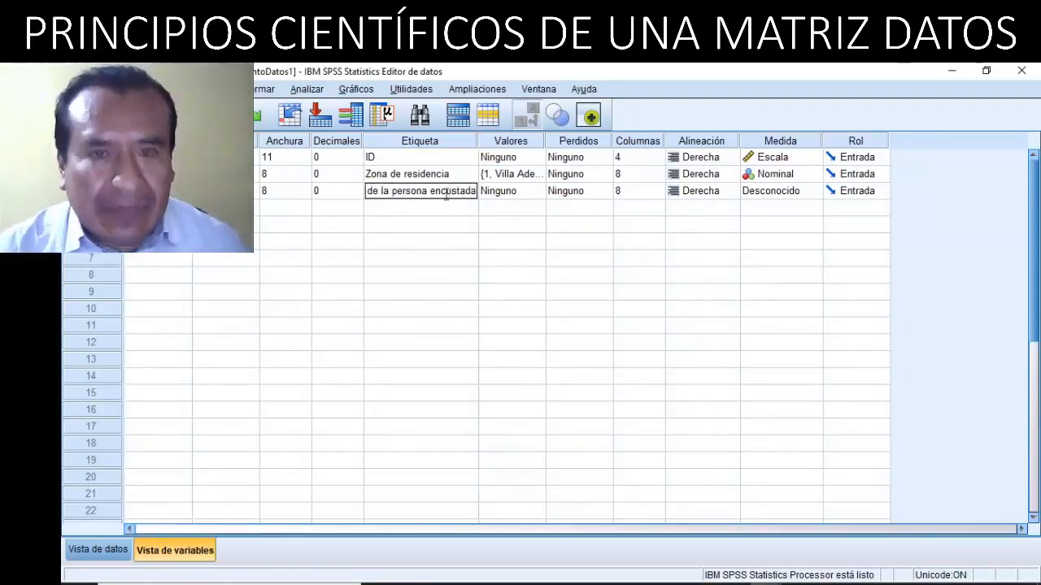
left_click_drag(478, 145, 515, 146)
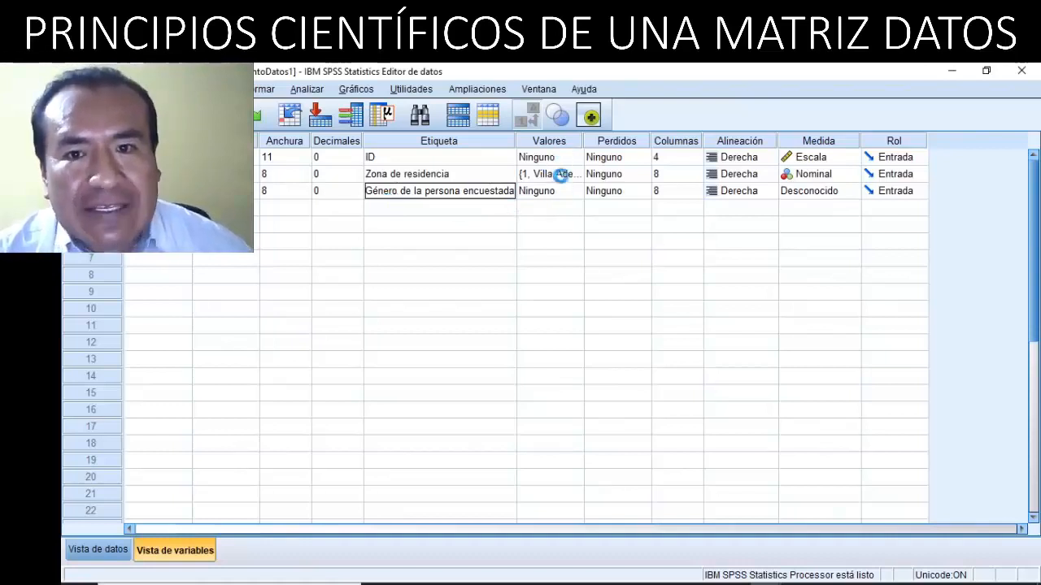
Add the value label 1 = "Masculino" to the gender variable.
left_click(563, 143)
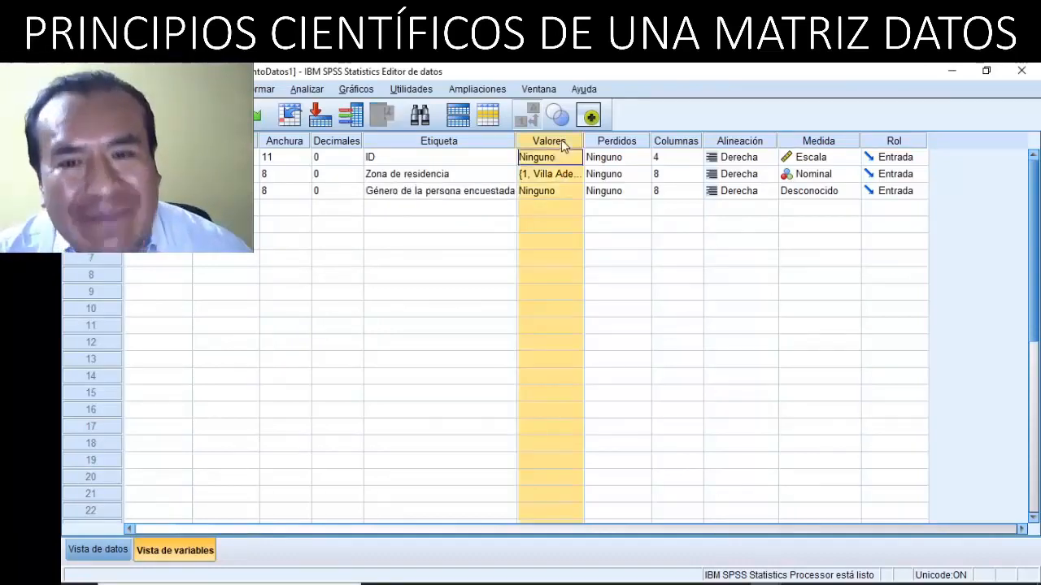
left_click(564, 191)
left_click(575, 190)
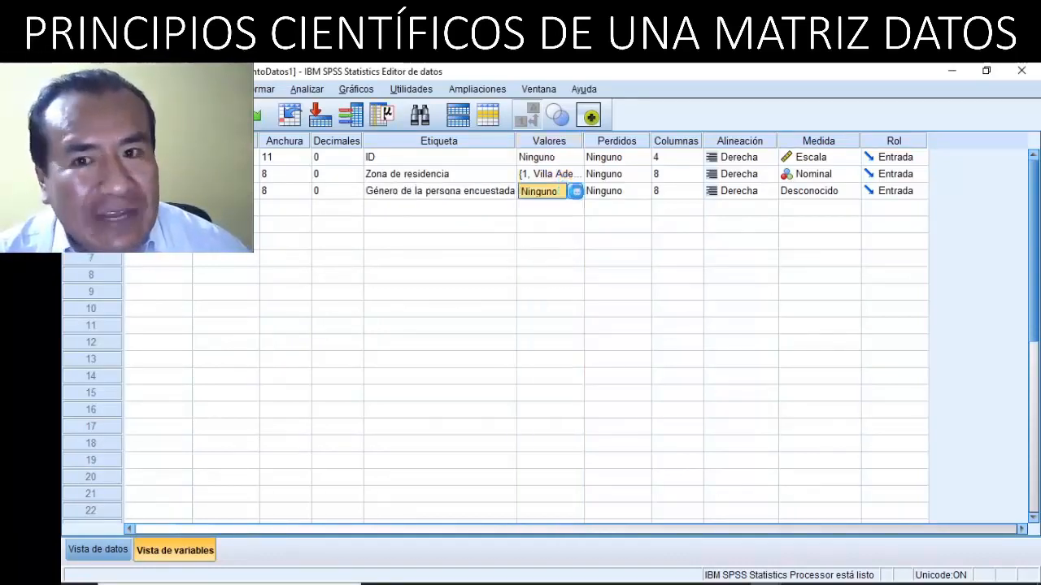
type("1")
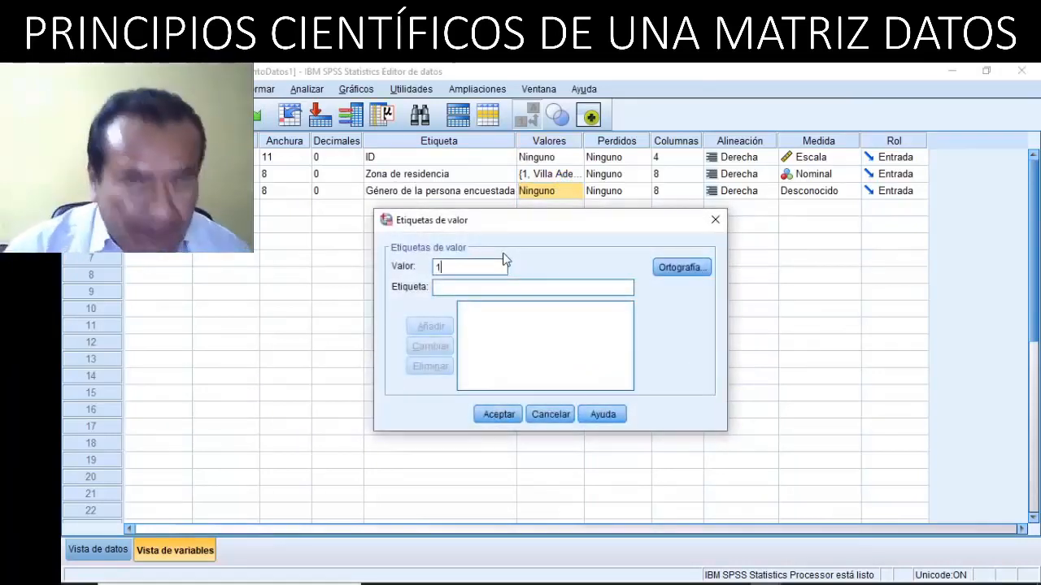
left_click(496, 286)
type("M")
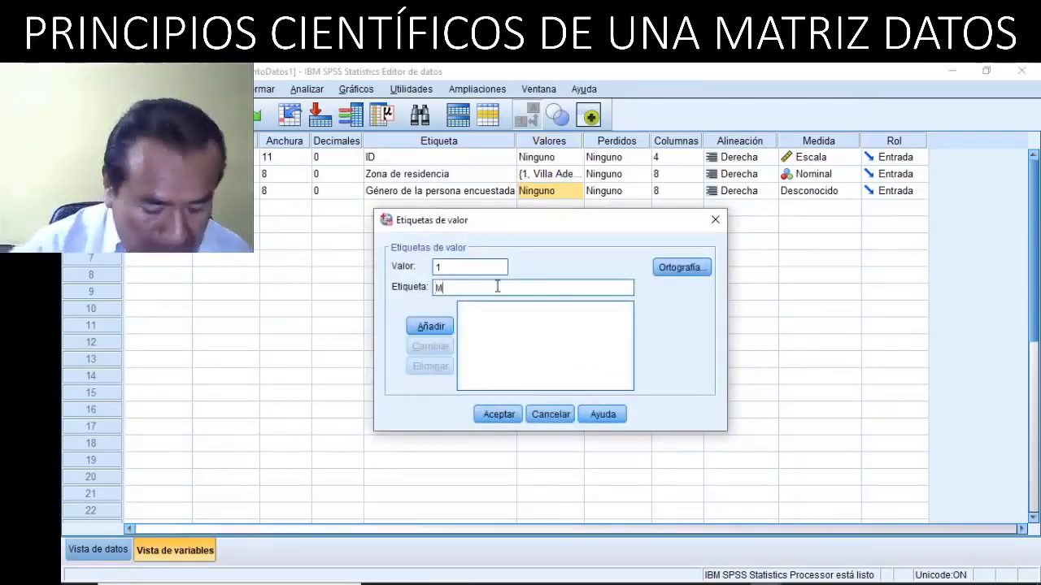
type("asccu")
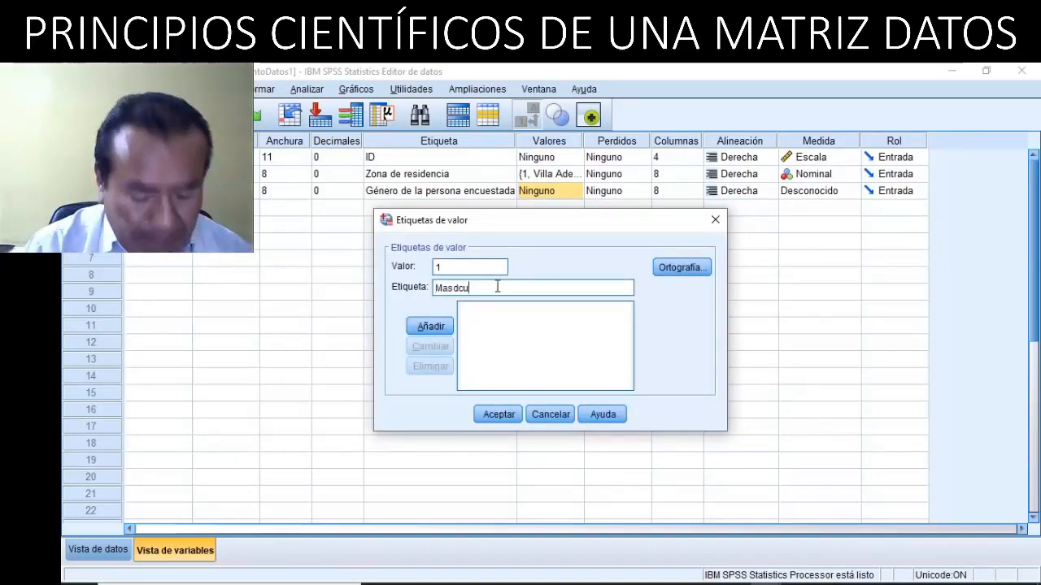
type("lino")
left_click(427, 325)
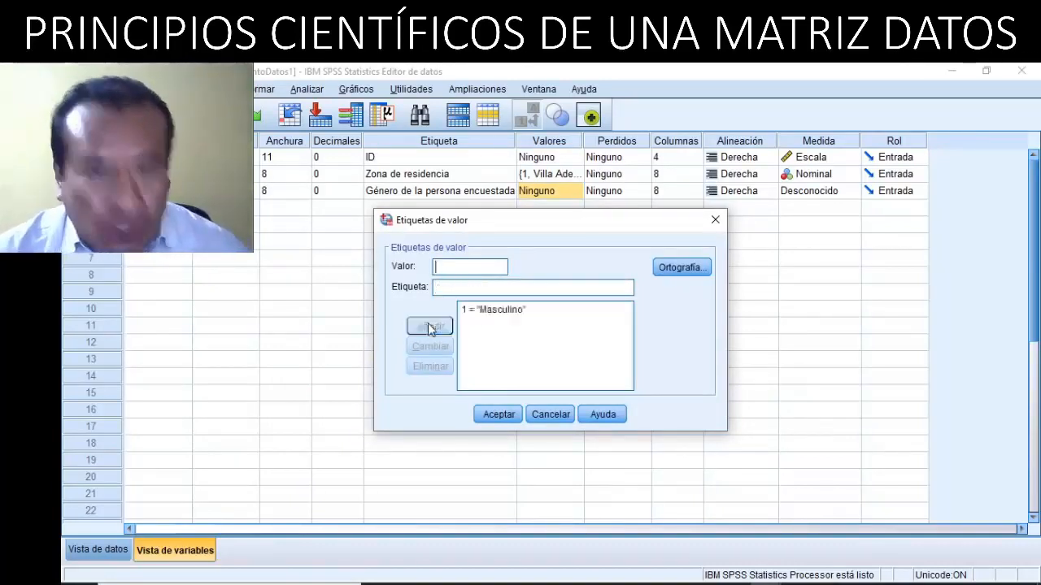
Add the value label 2 = "Femenino" to the gender variable, accept the labels and set its Medida to Nominal.
type("2")
left_click(453, 286)
type("Femenino")
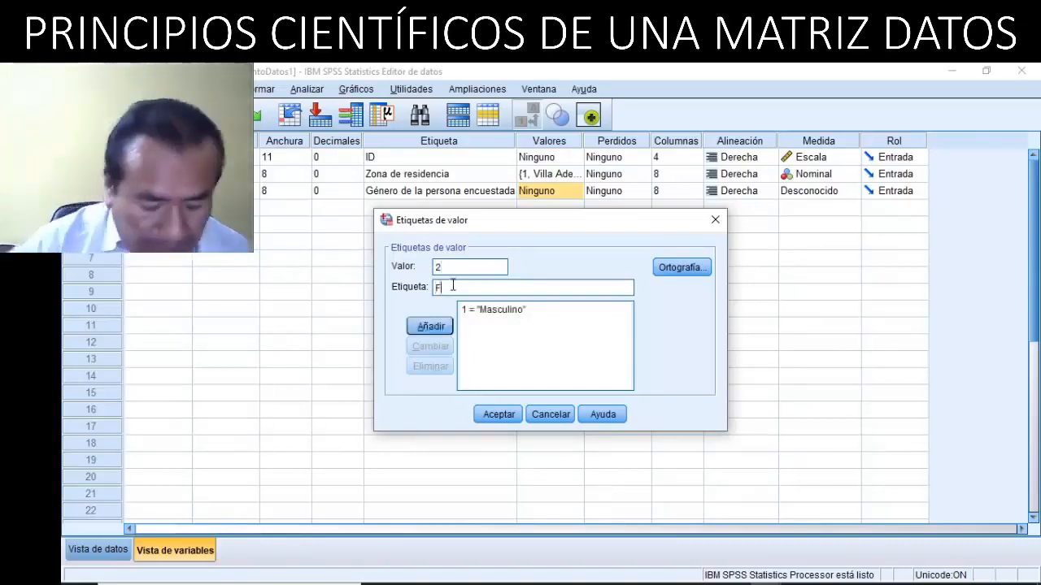
left_click(431, 327)
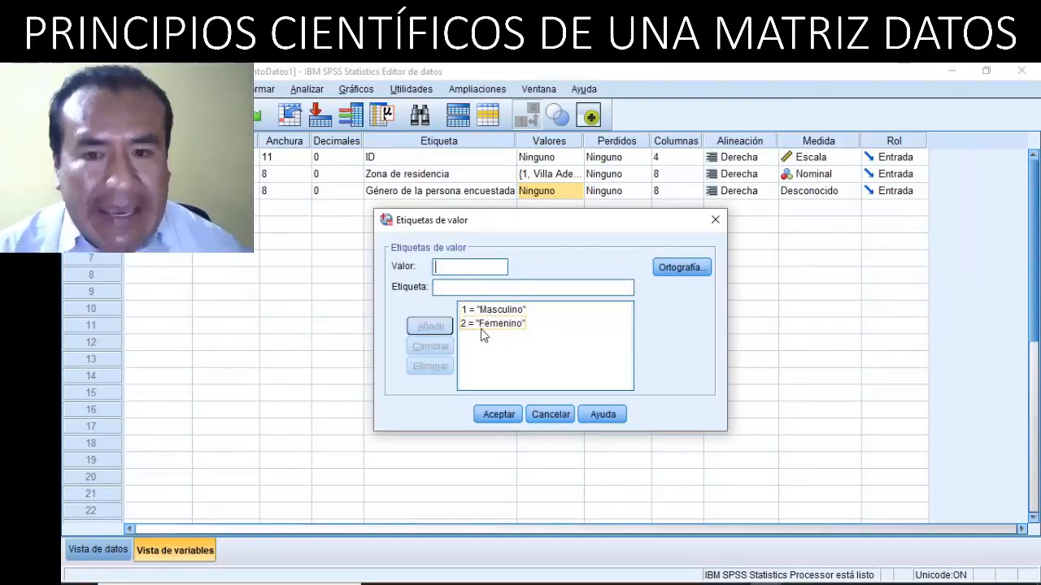
left_click(498, 415)
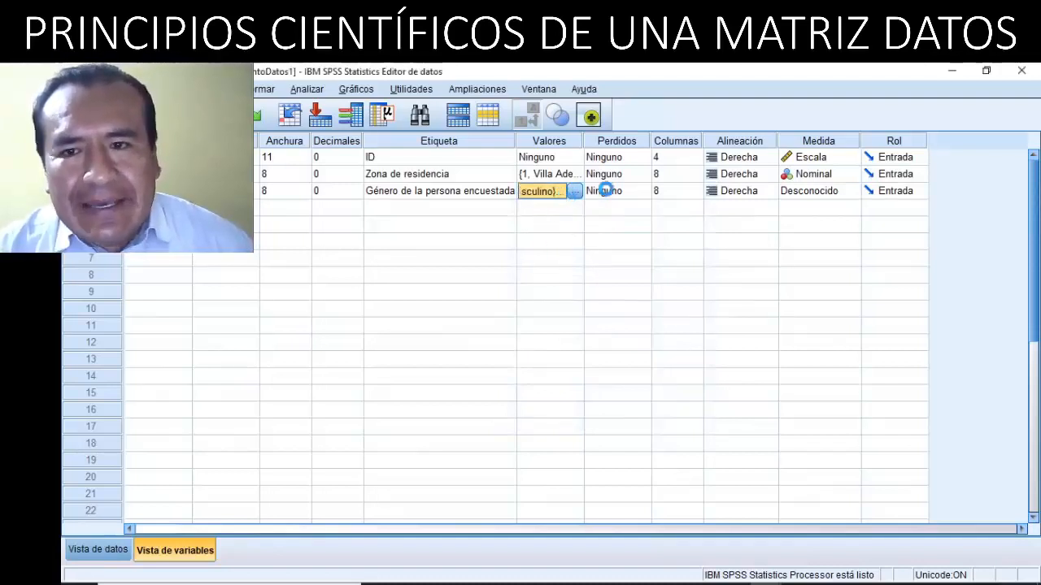
left_click(810, 192)
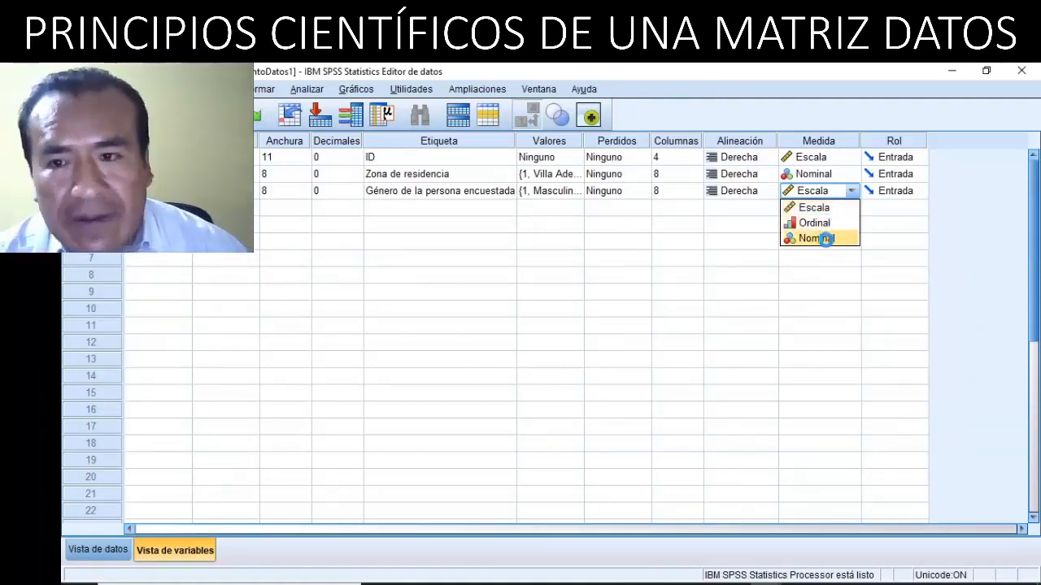
left_click(826, 238)
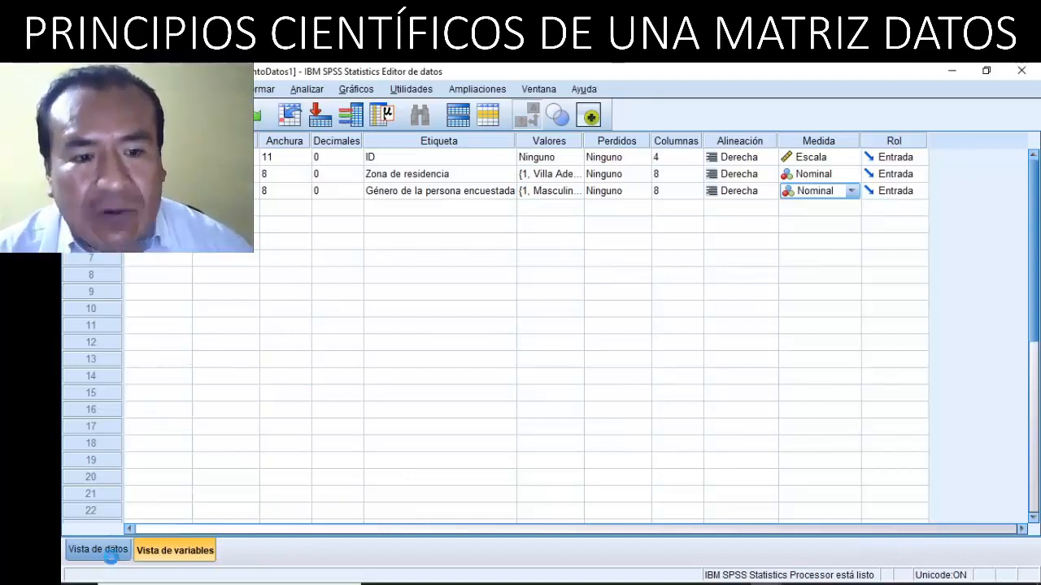
In the data view, enter the gender codes 1 and 2 for the first and second records.
left_click(98, 550)
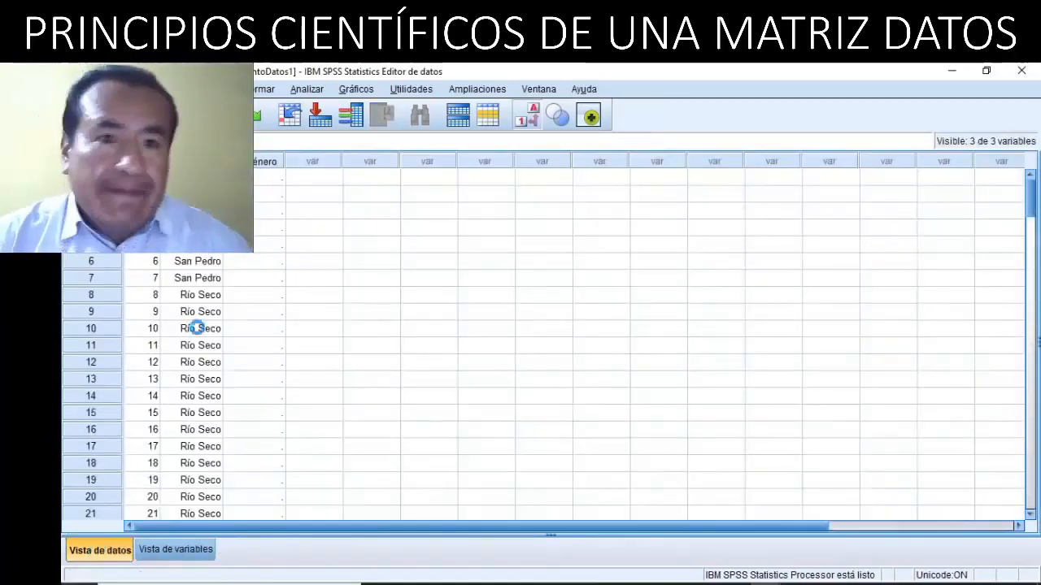
left_click(269, 177)
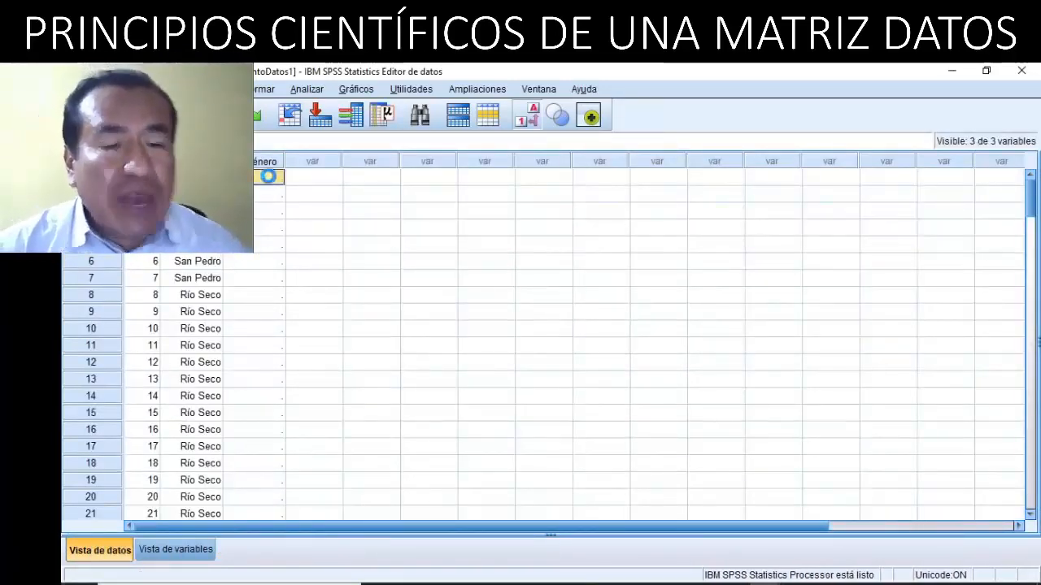
type("1")
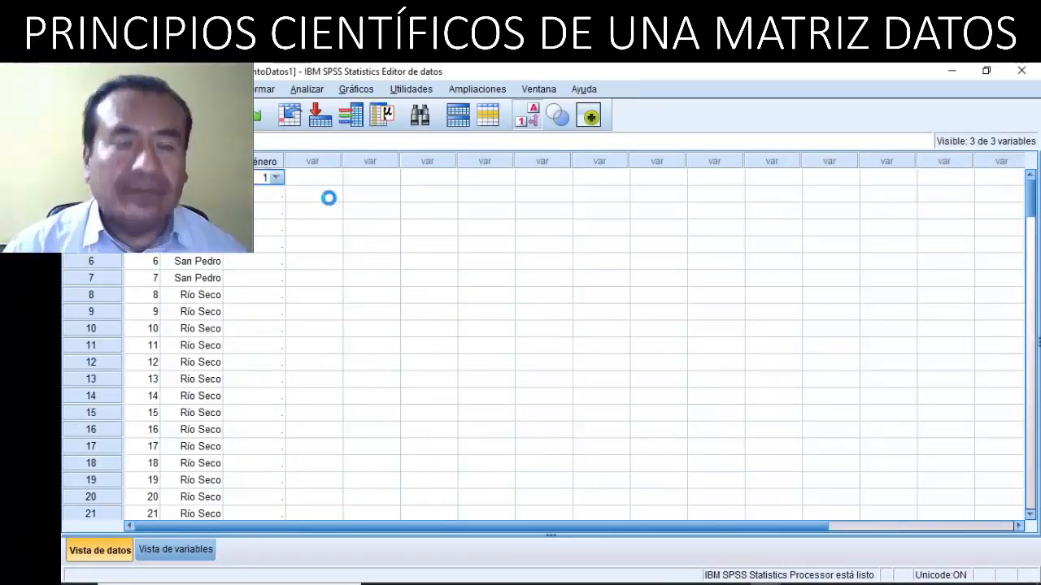
key("Return")
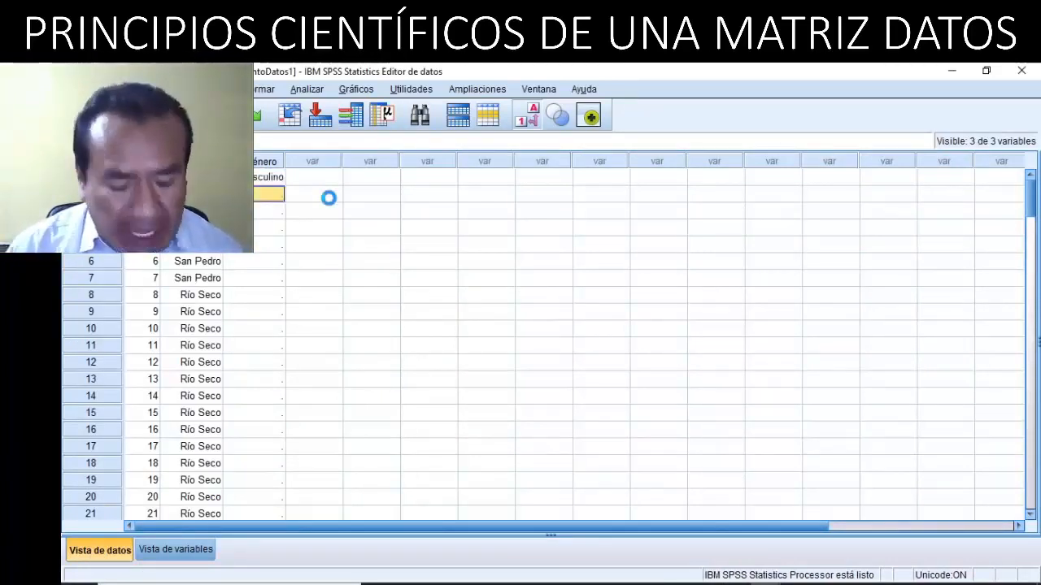
type("2")
key("Return")
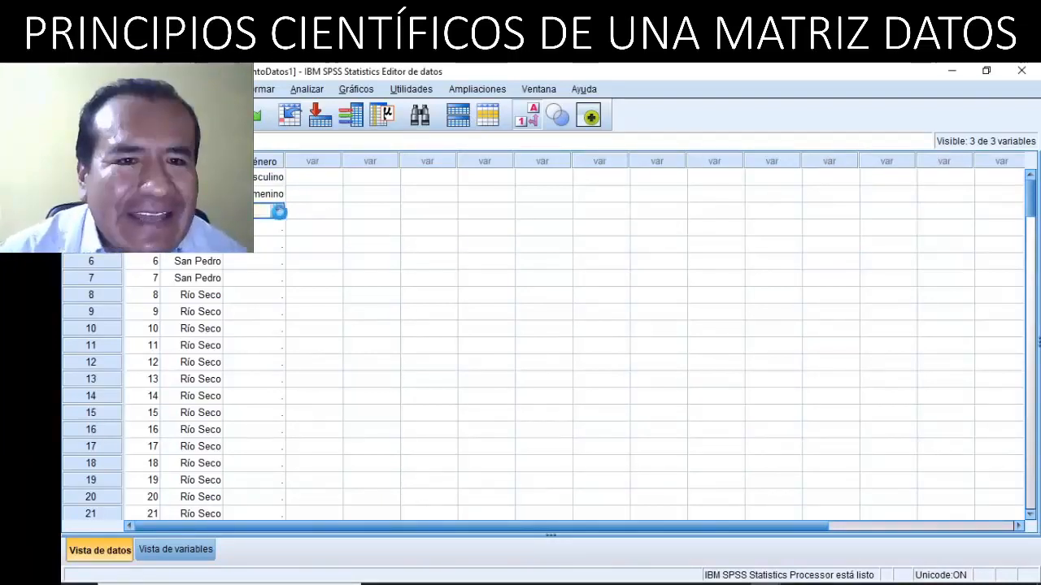
Choose the labelled gender category Femenino for the third record and Masculino for the fourth.
left_click(279, 212)
left_click(271, 242)
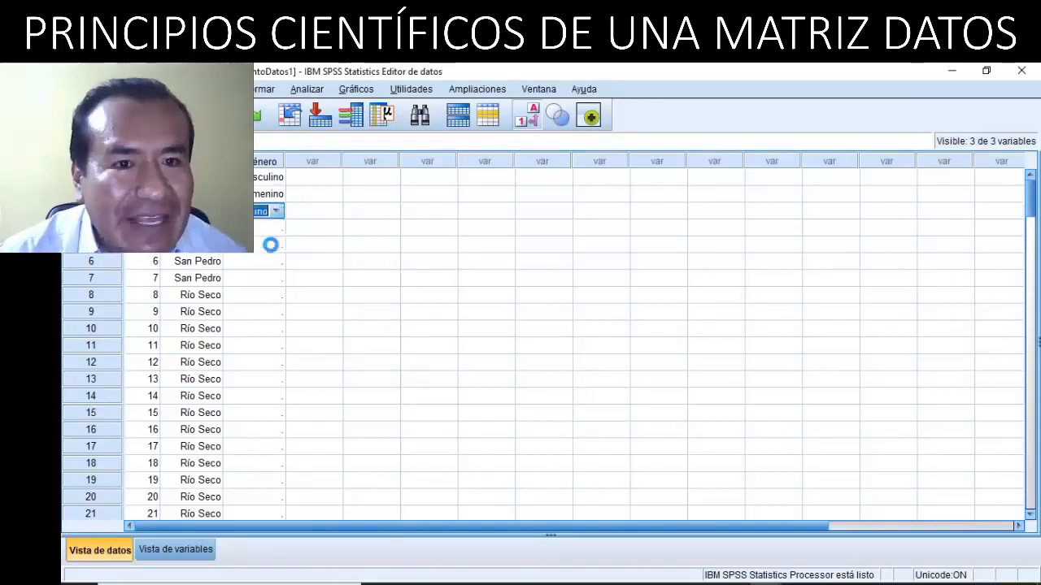
left_click(276, 230)
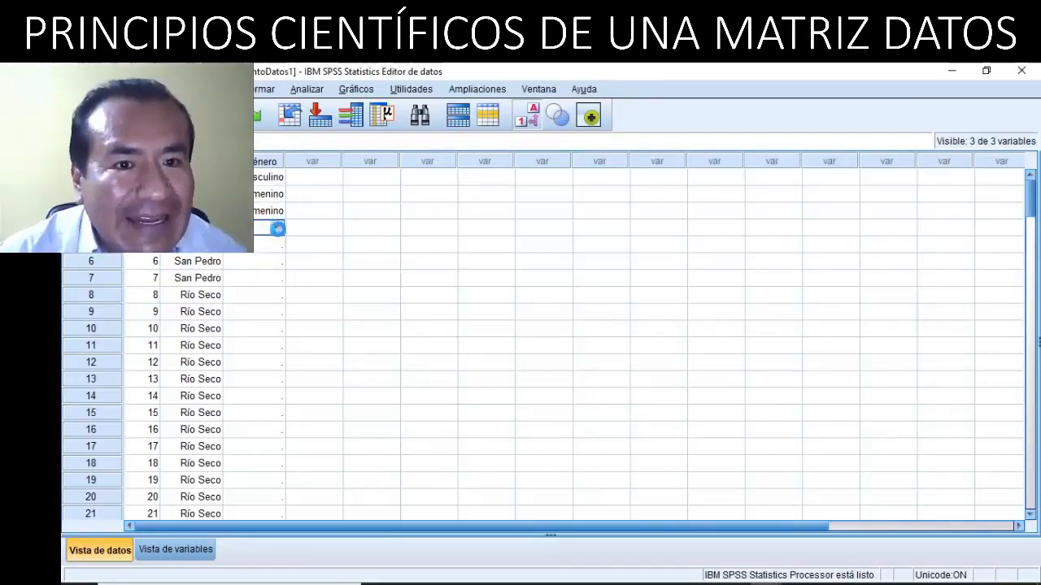
left_click(277, 229)
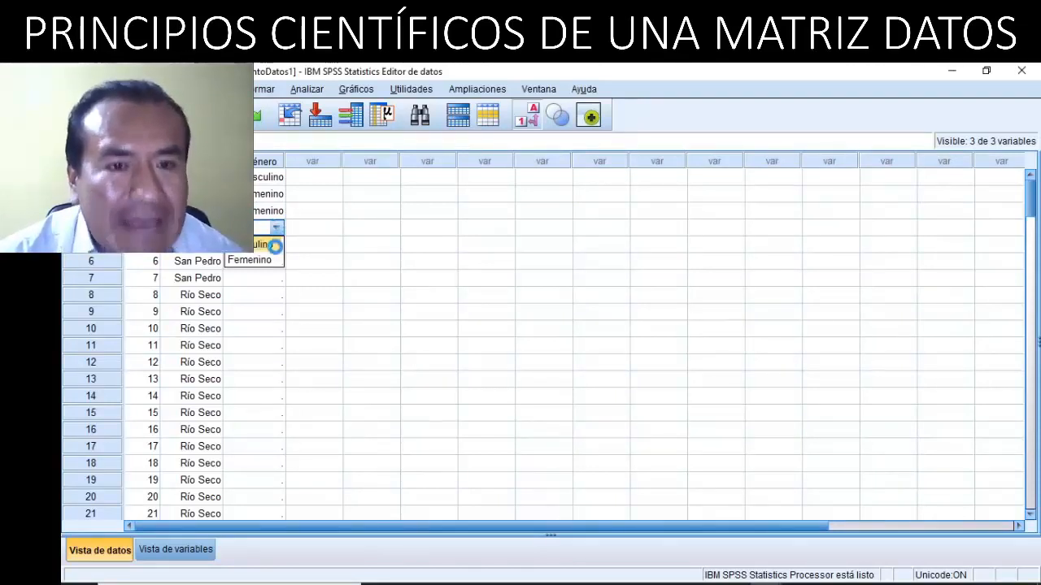
left_click(275, 245)
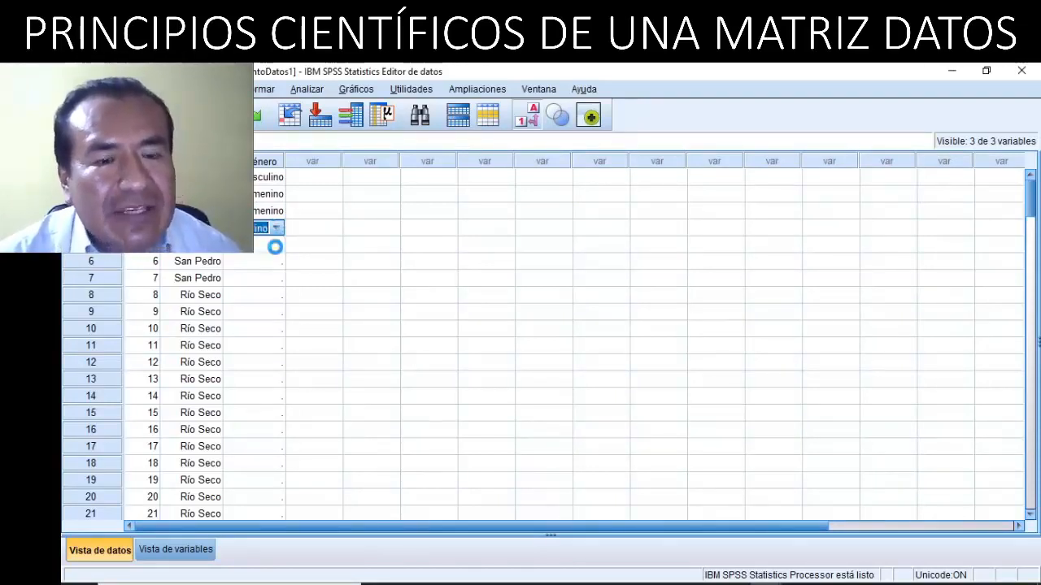
key("Return")
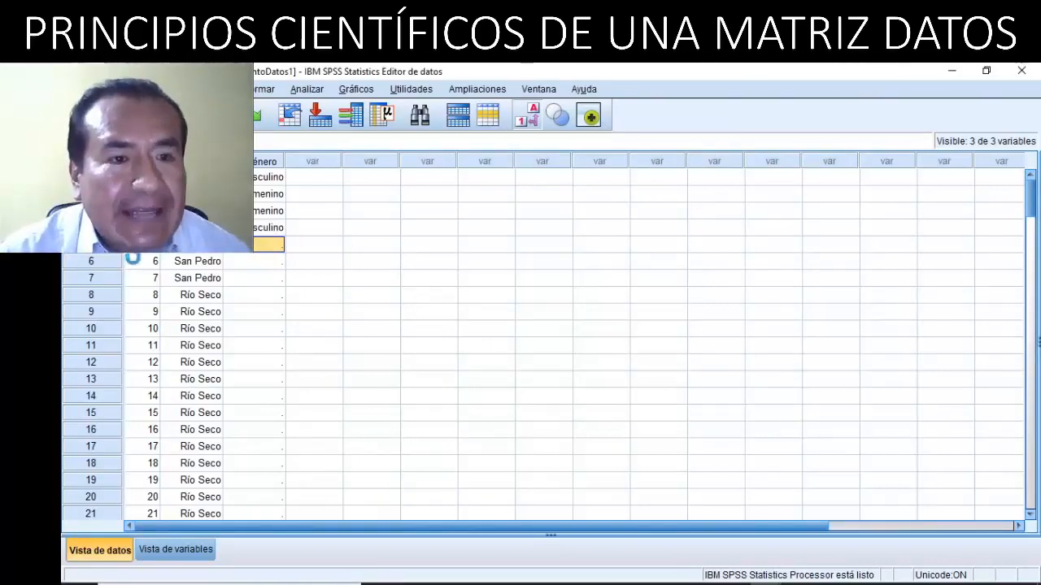
Choose the gender category Femenino for record 5 and Masculino for record 6.
left_click(91, 244)
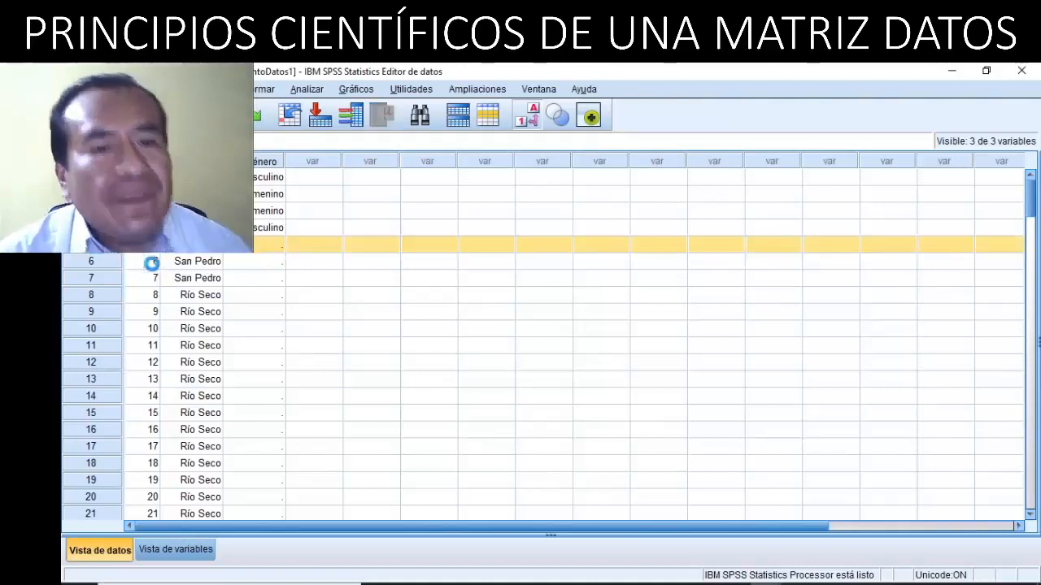
left_click(275, 244)
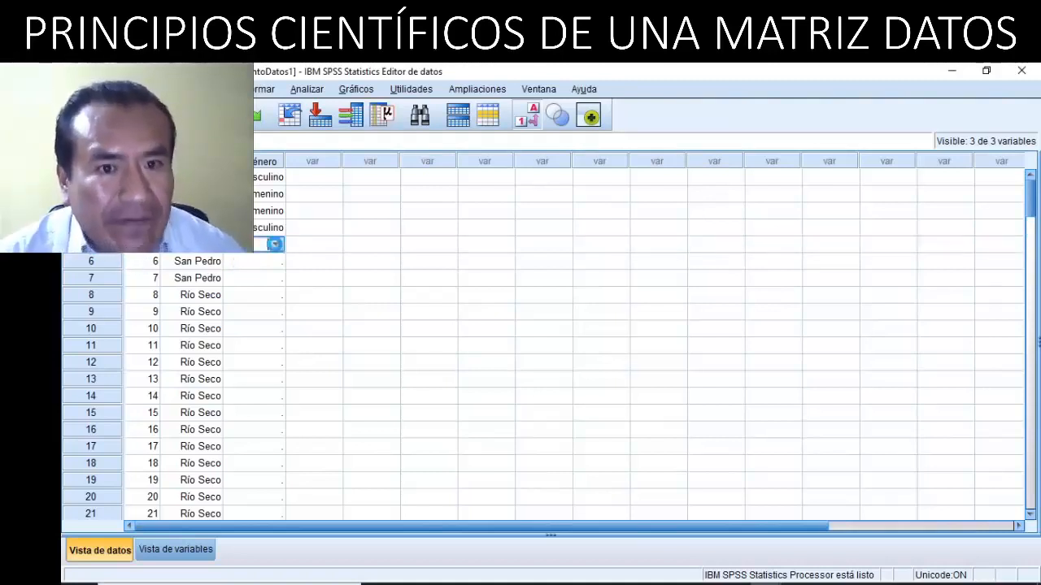
left_click(275, 244)
left_click(272, 276)
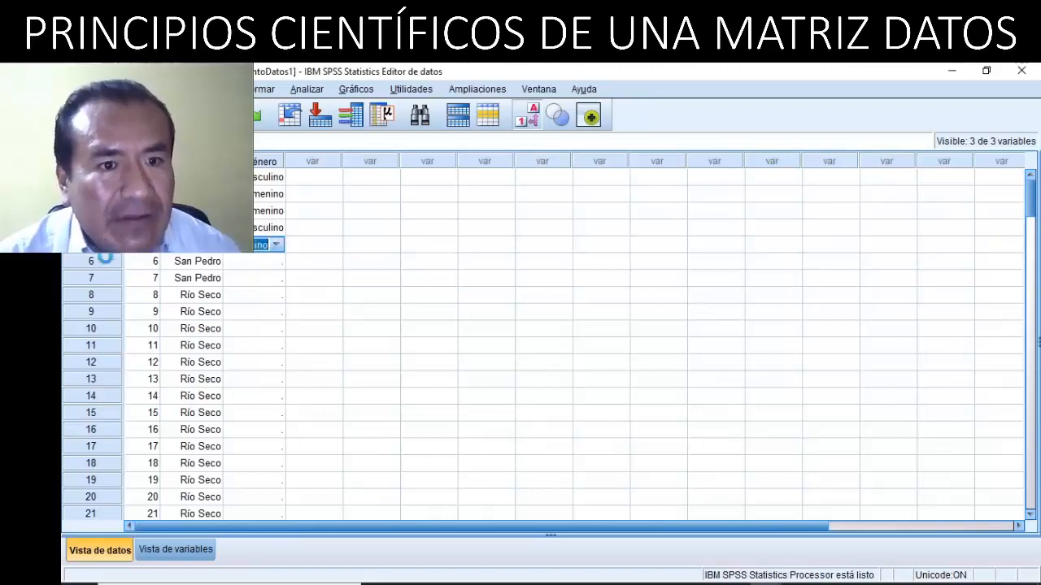
left_click(89, 260)
left_click(272, 261)
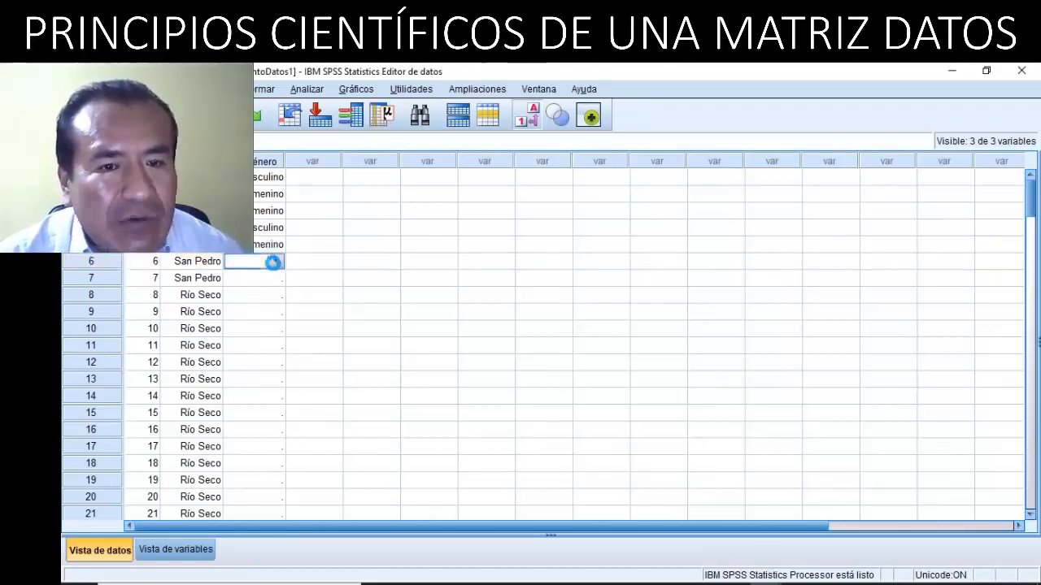
left_click(275, 261)
left_click(254, 277)
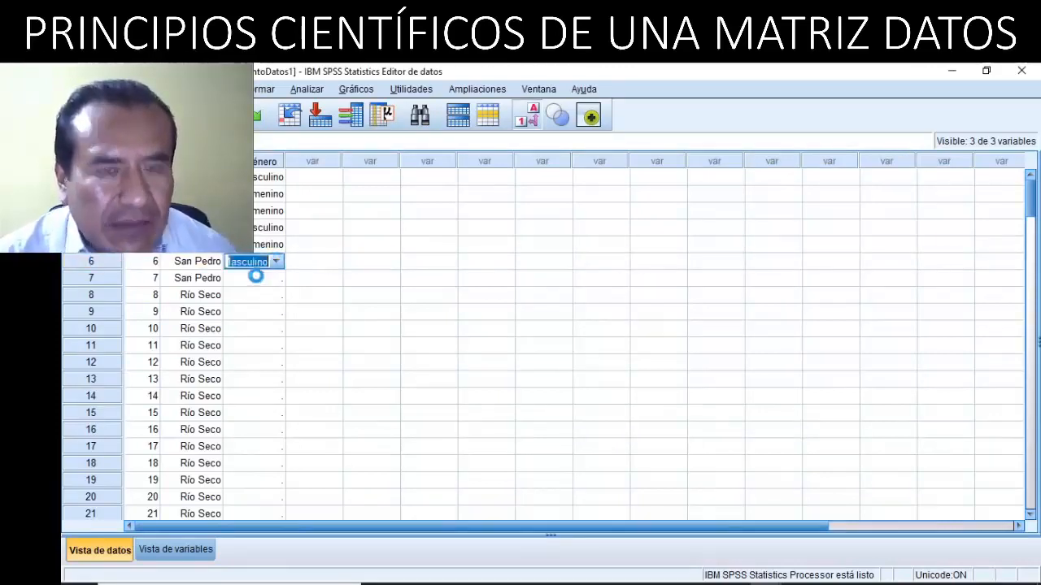
Switch to the YouTube livestream dashboard in the browser and read the latest viewer questions in the live chat.
key("alt+Tab")
key("alt+Tab")
key("alt+Tab")
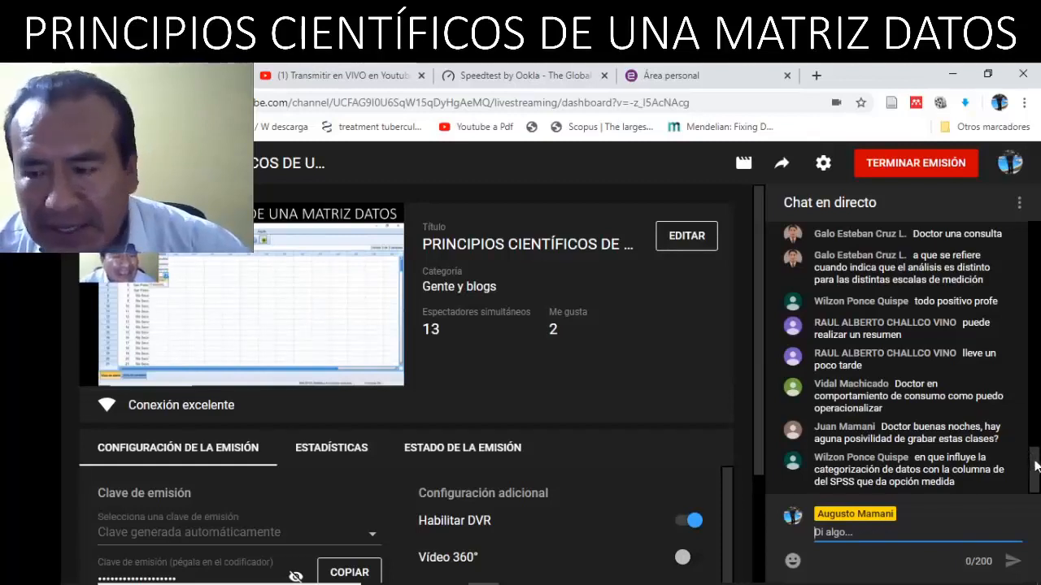
left_click_drag(1035, 462, 1035, 466)
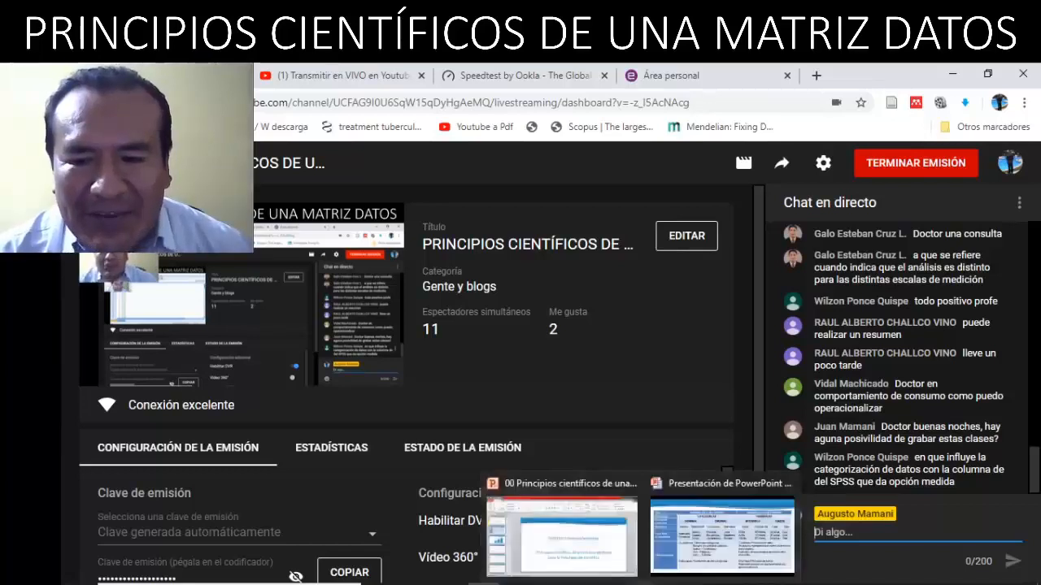
Switch to the PowerPoint presentation on data matrix principles and show slide 3, comparing nominal, ordinal, interval and ratio scales.
left_click(606, 556)
left_click(174, 364)
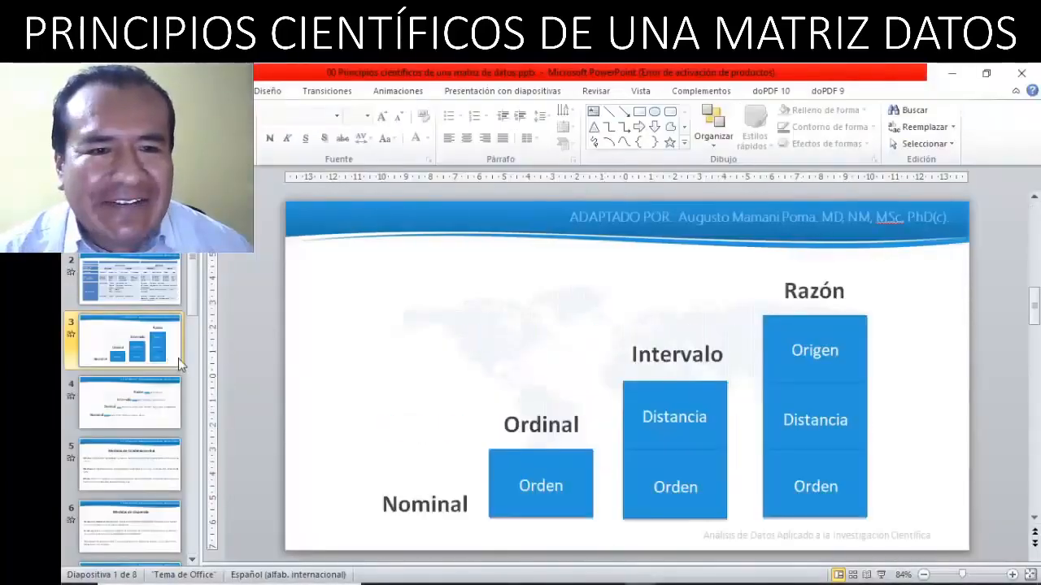